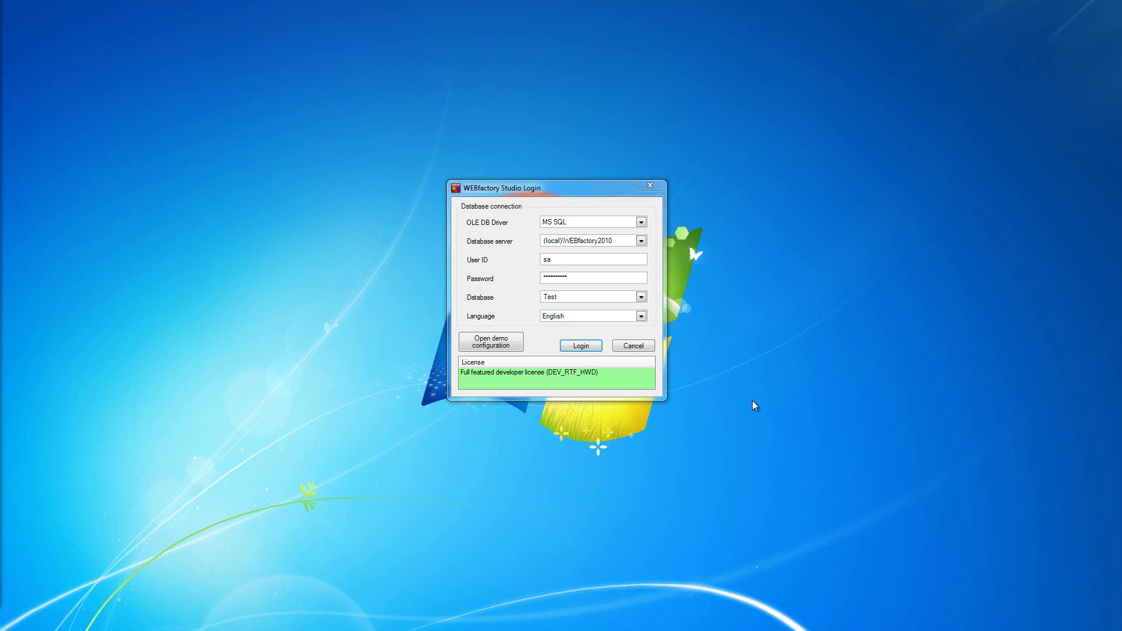
# - Log in to the Test database and expand the server to list its connectors
pyautogui.click(578, 347)
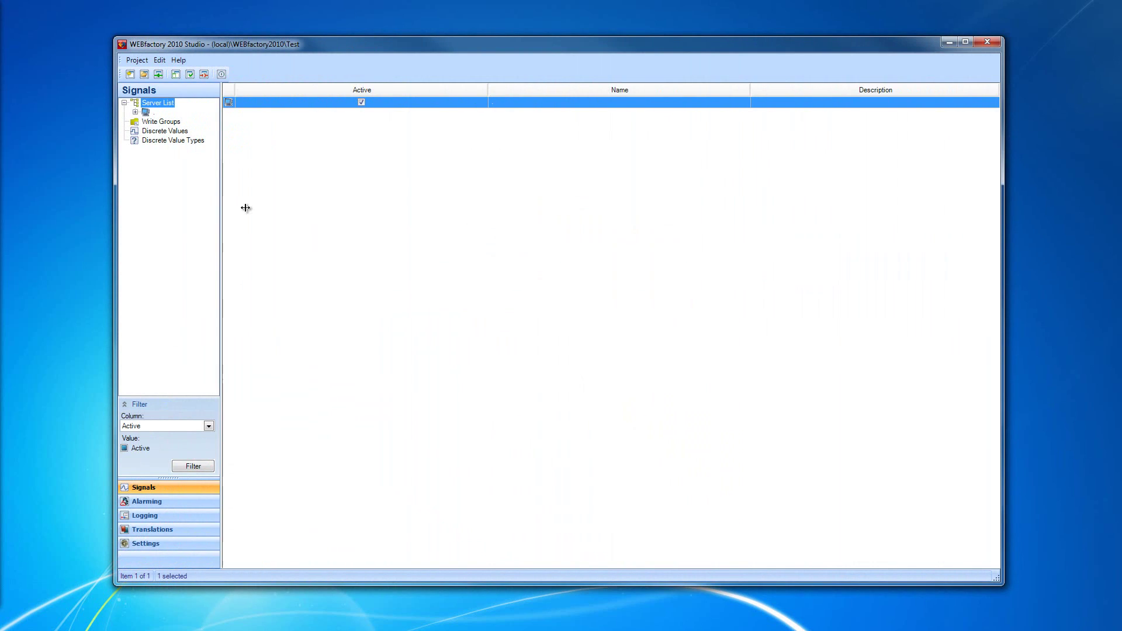
pyautogui.moveTo(249, 208); pyautogui.dragTo(262, 208)
pyautogui.click(135, 112)
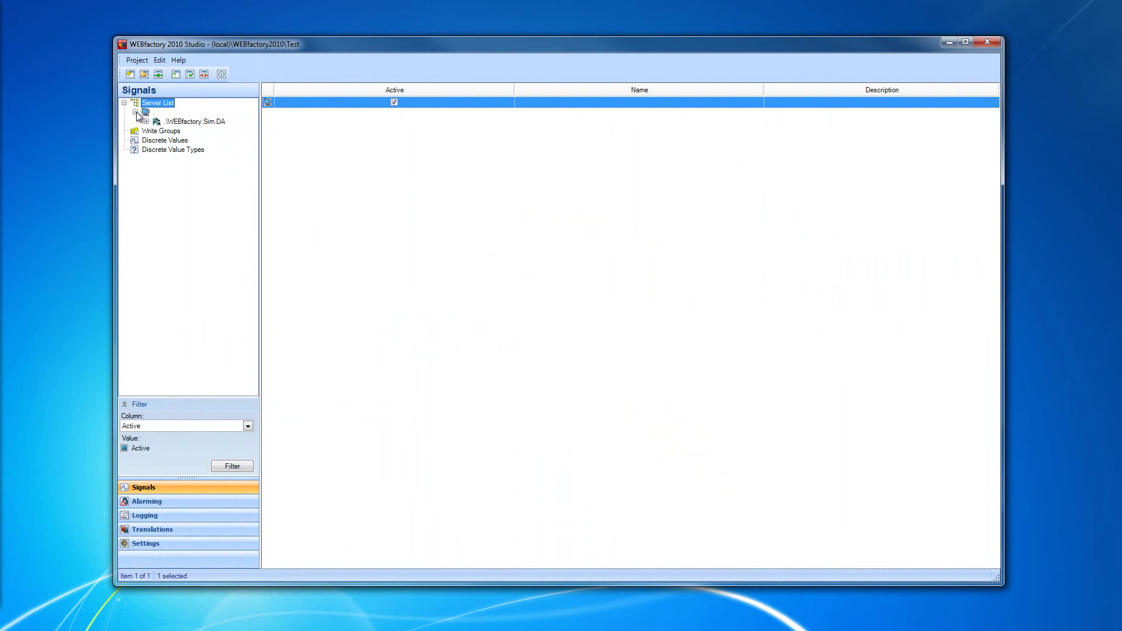
pyautogui.click(146, 113)
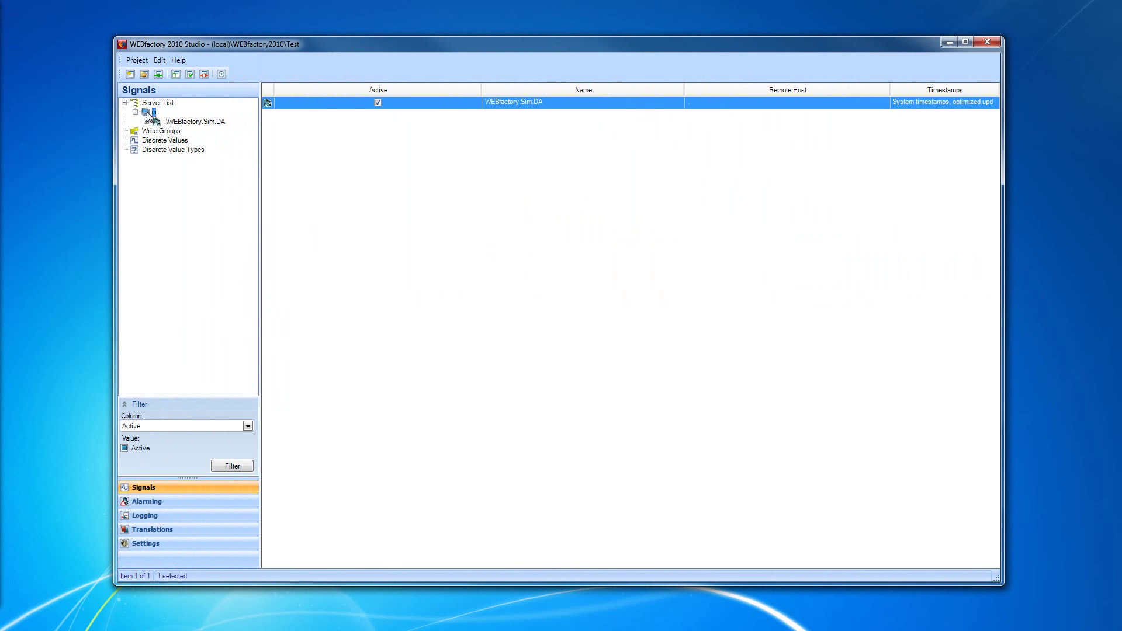
# - Add a Beckhoff ADS Connector to the server
pyautogui.rightClick(153, 114)
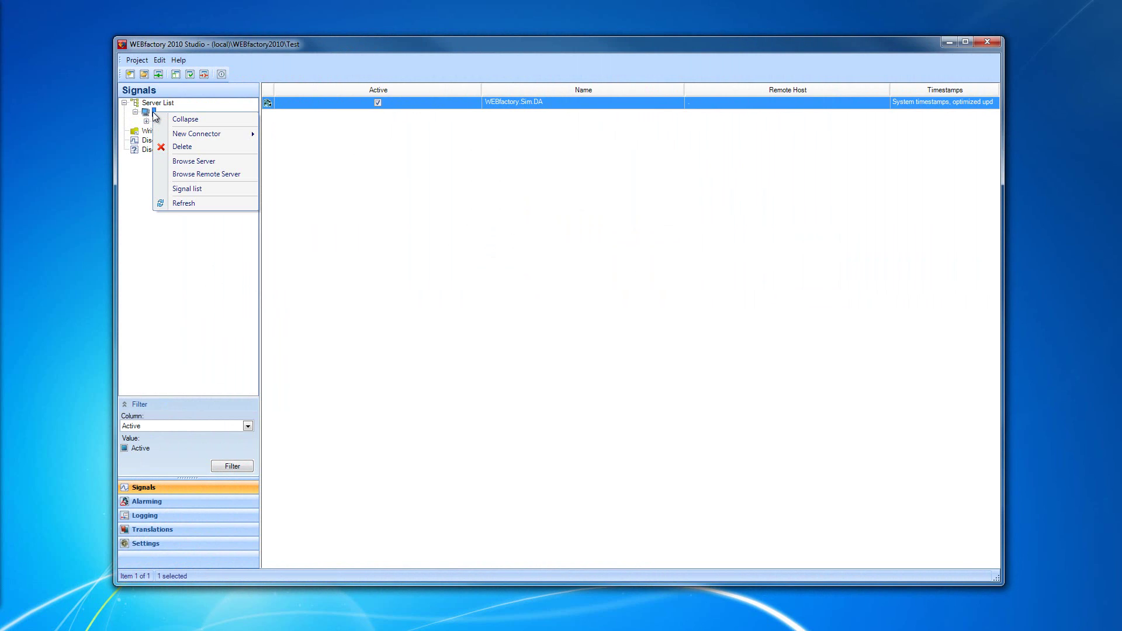
pyautogui.moveTo(198, 134)
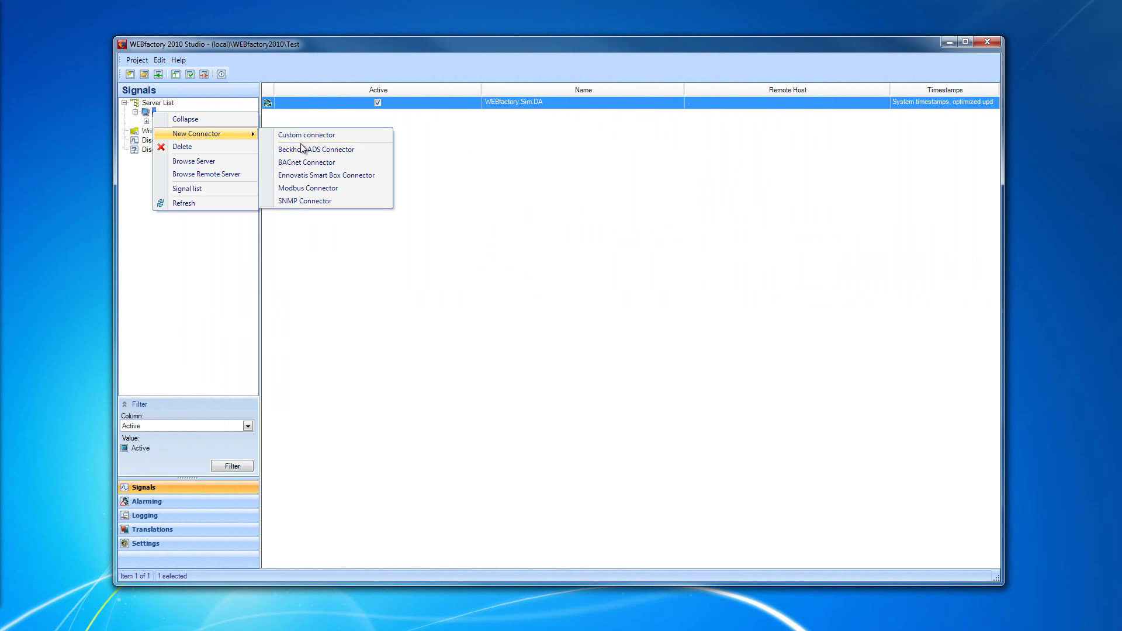
pyautogui.click(361, 150)
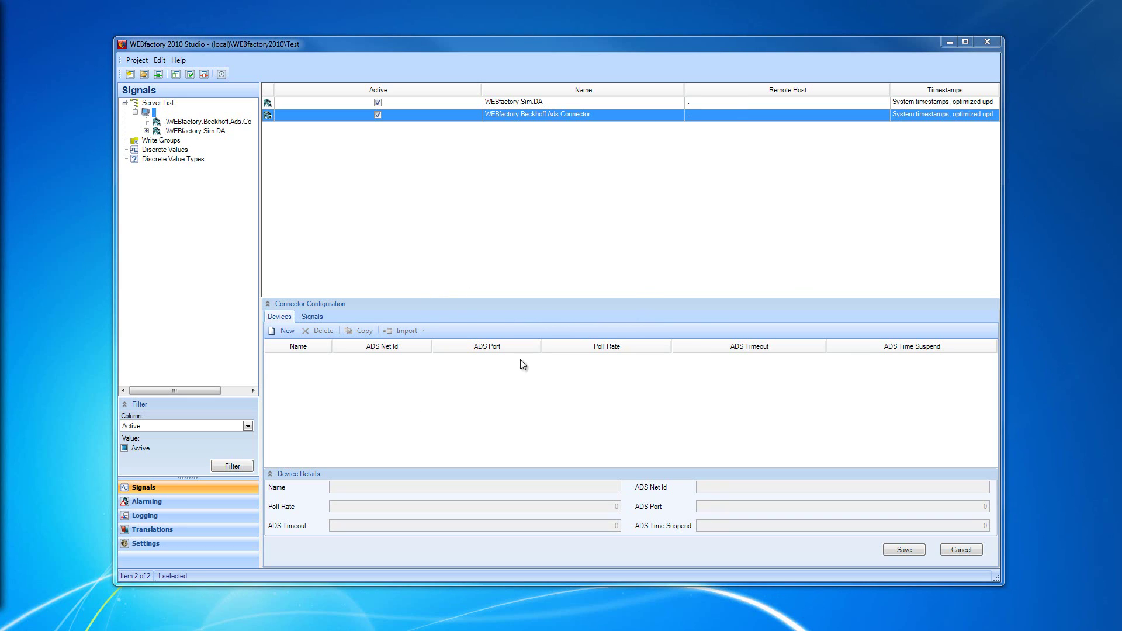
pyautogui.click(282, 318)
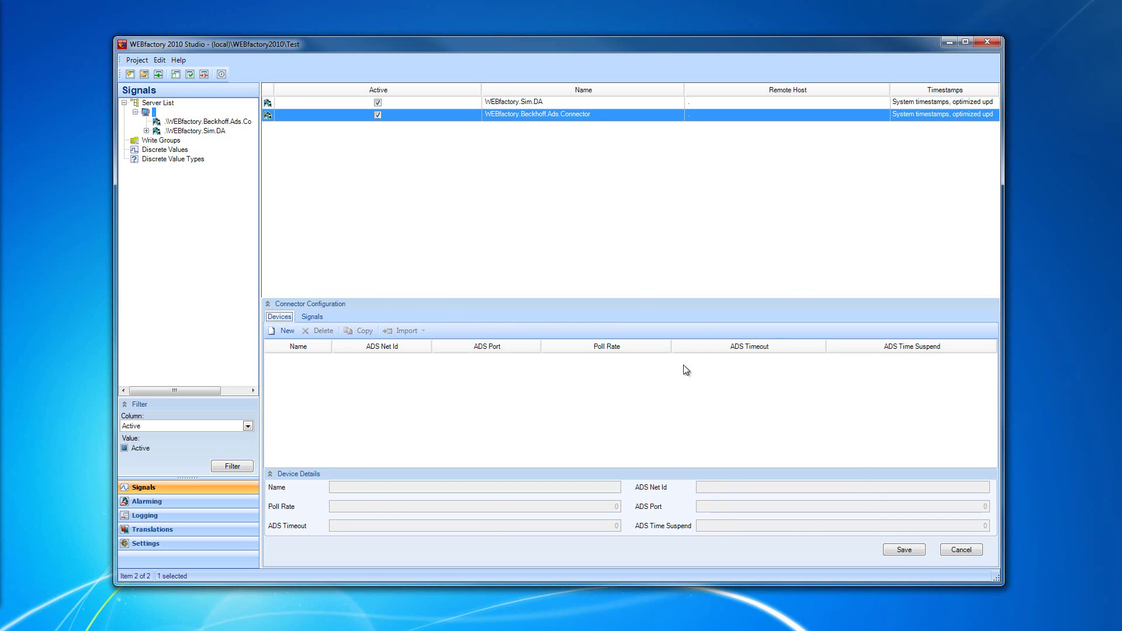
pyautogui.click(311, 319)
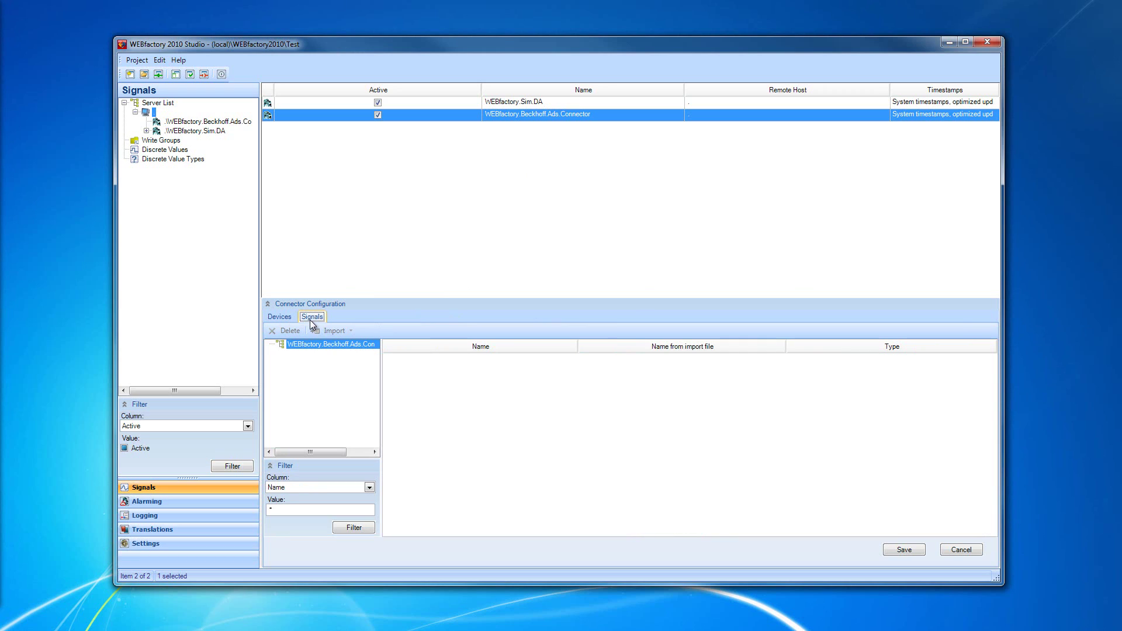
pyautogui.click(286, 317)
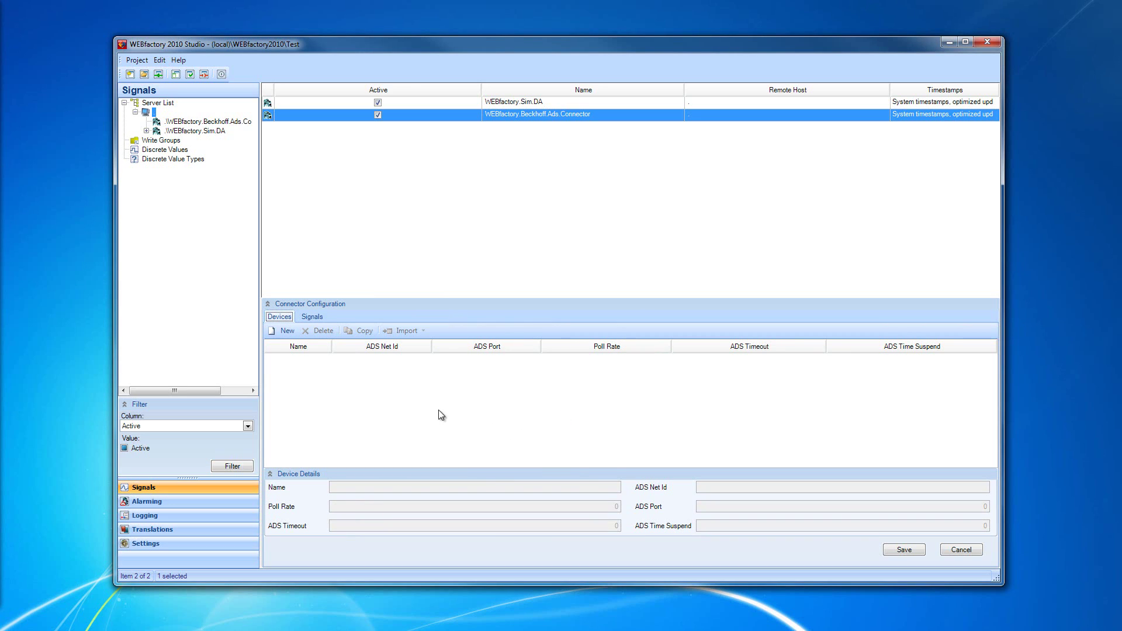
# - Add device PLC1 with ADS Net Id 192.168.1.1.1.1, port 801, poll rate 1000
pyautogui.click(285, 331)
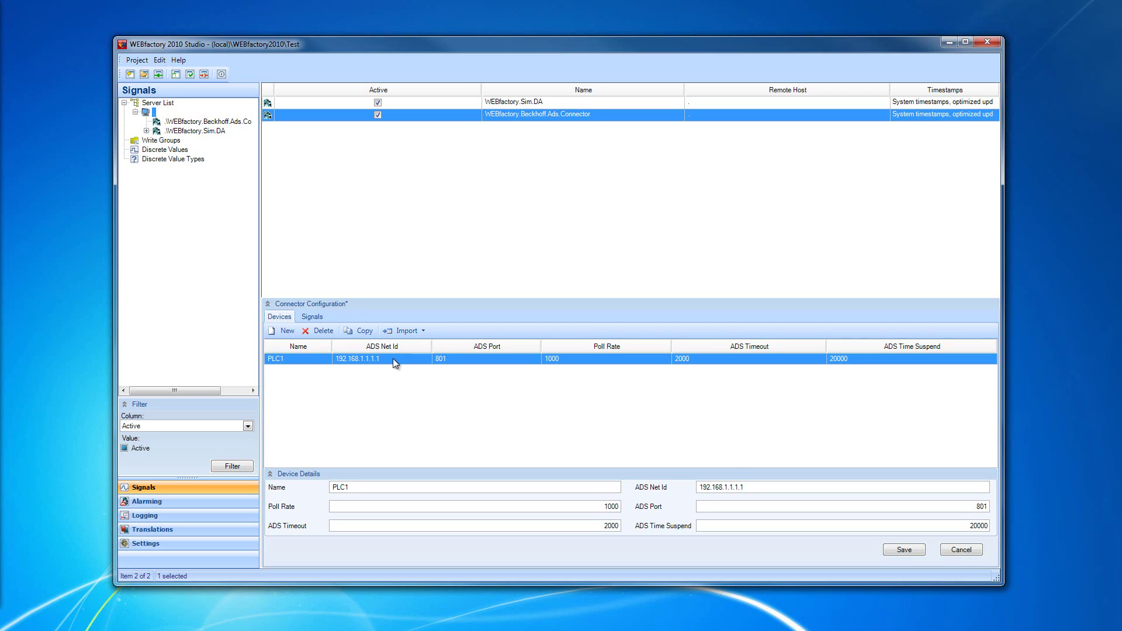
pyautogui.click(361, 331)
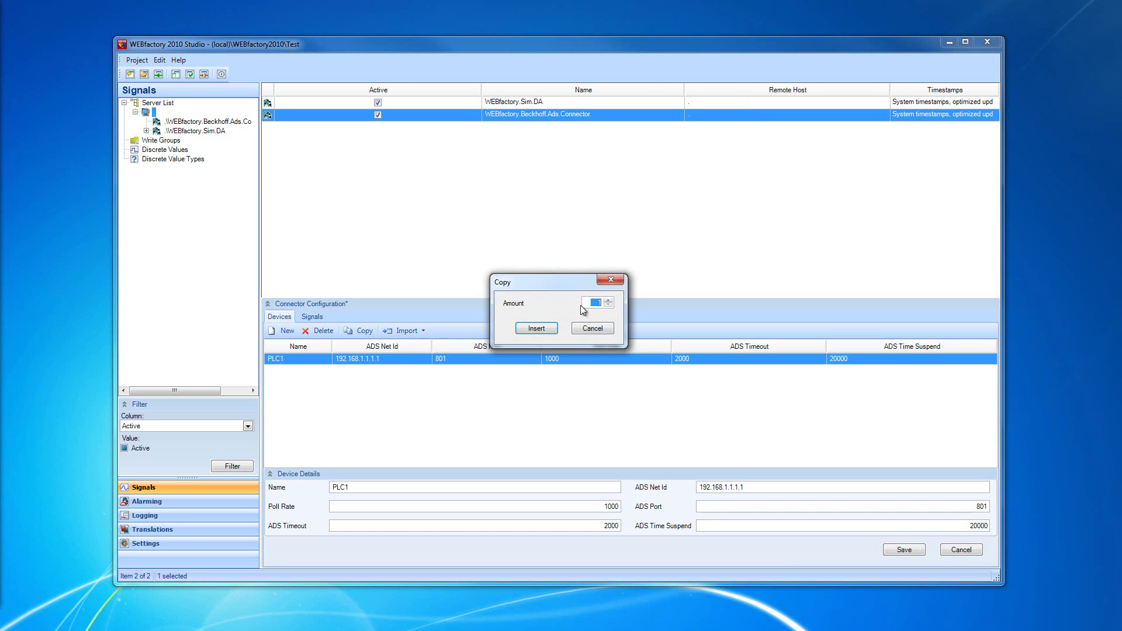
pyautogui.click(608, 299)
pyautogui.click(608, 305)
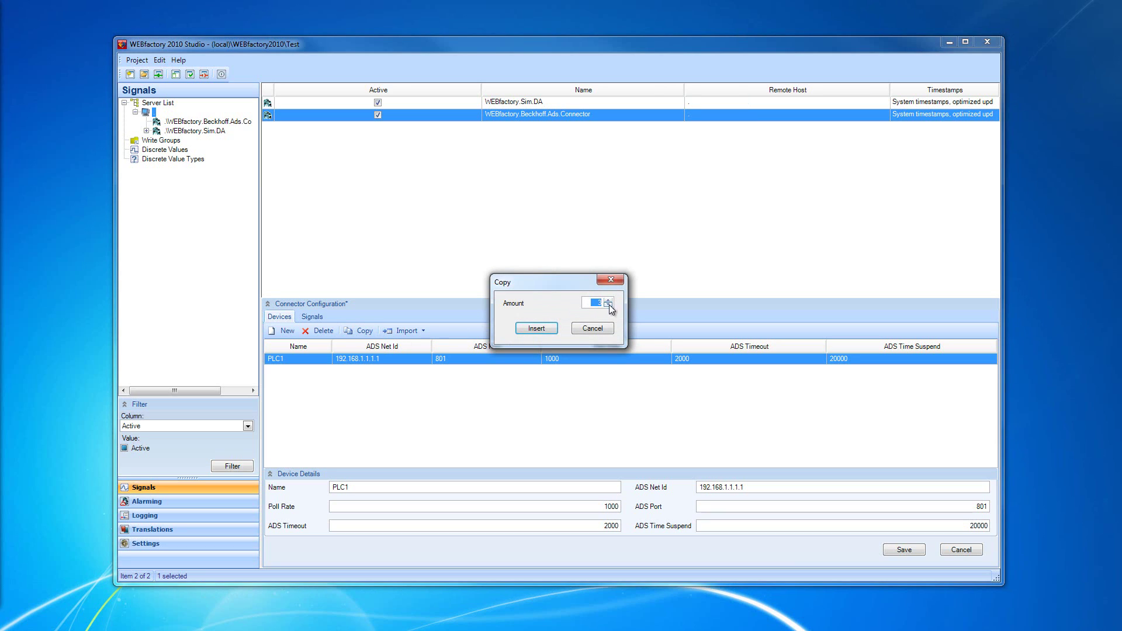
pyautogui.click(535, 328)
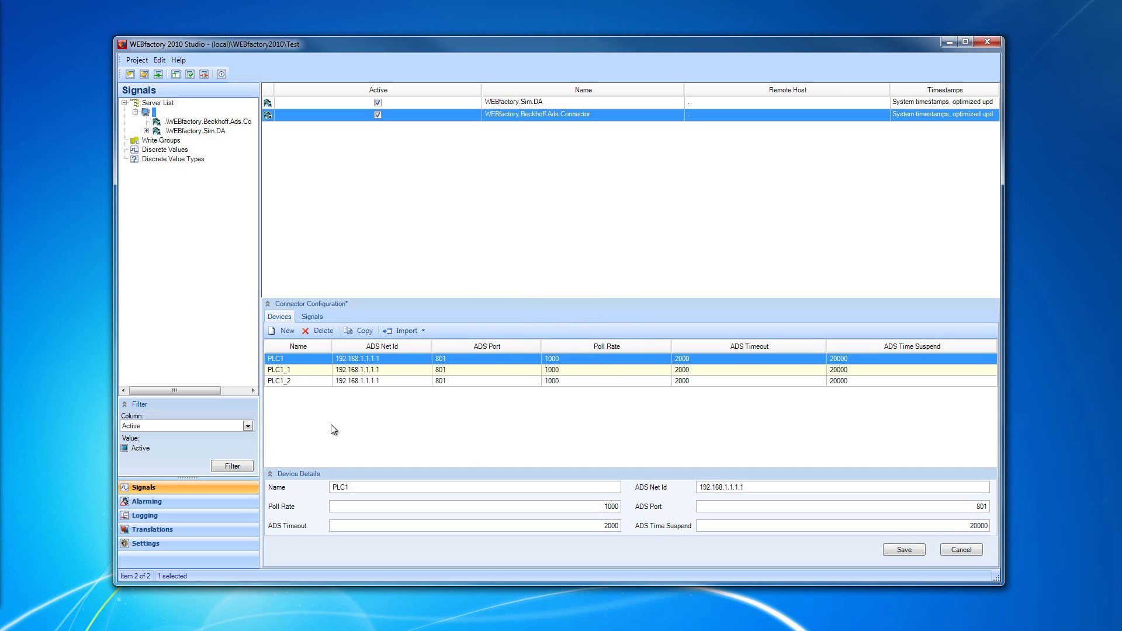
pyautogui.click(339, 371)
pyautogui.keyDown('shift'); pyautogui.click(347, 381); pyautogui.keyUp('shift')
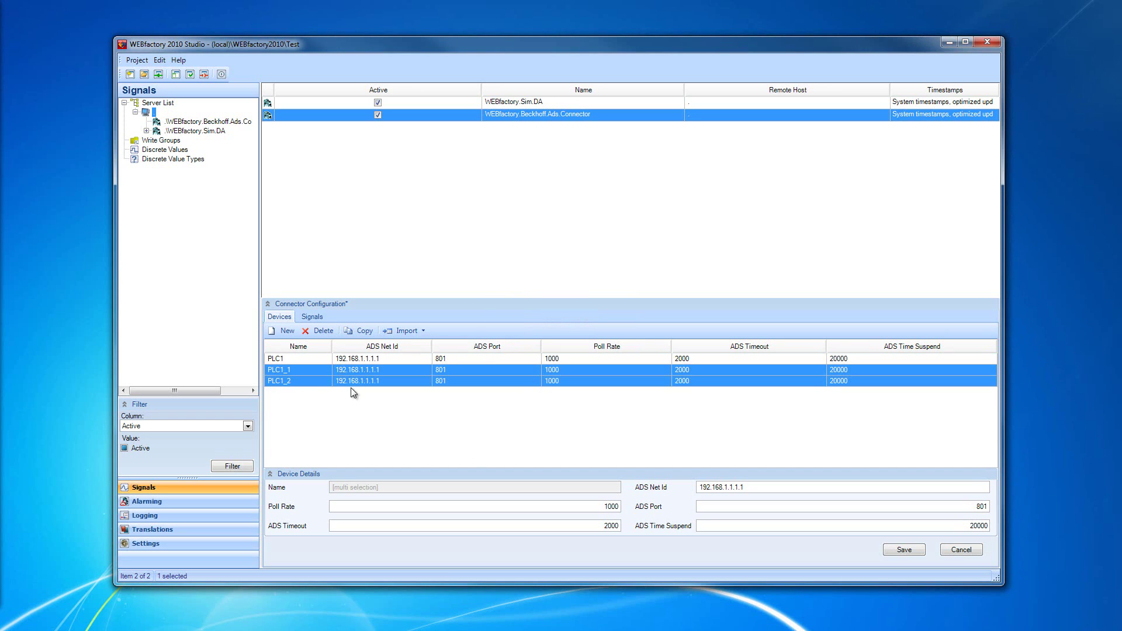
pyautogui.click(320, 331)
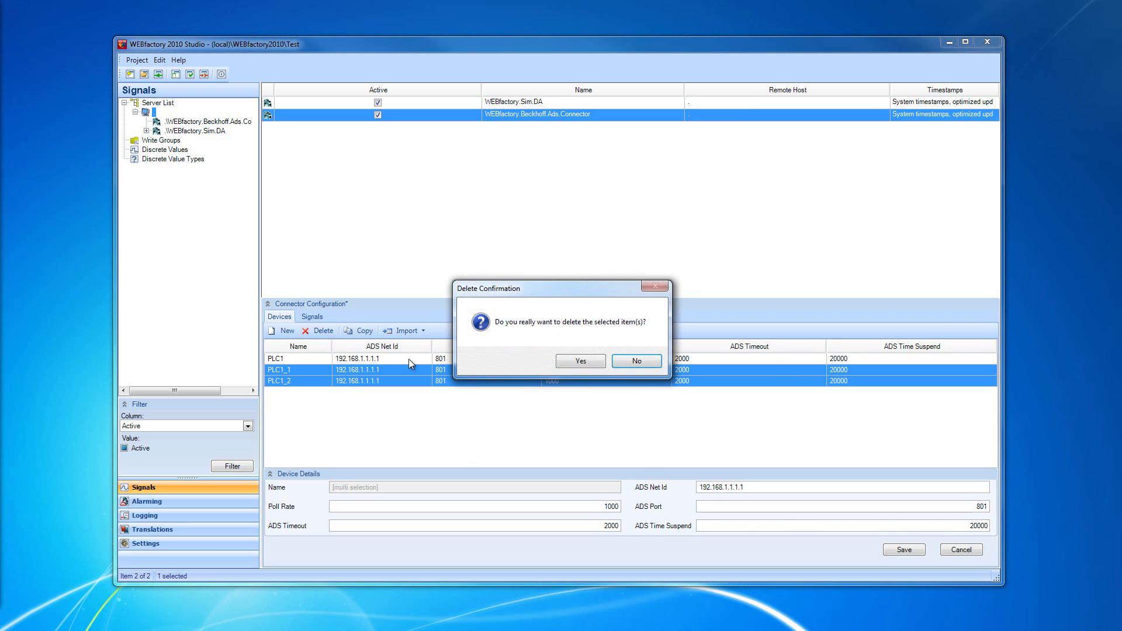
pyautogui.click(598, 364)
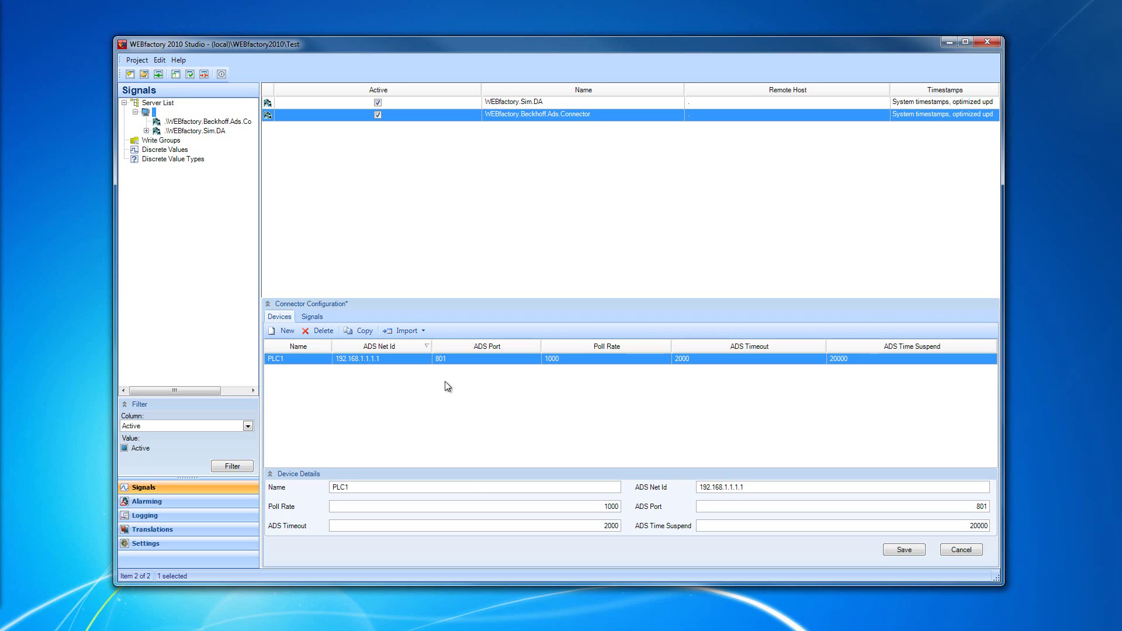
# - Check the Devices import options and close them without importing anything
pyautogui.click(422, 331)
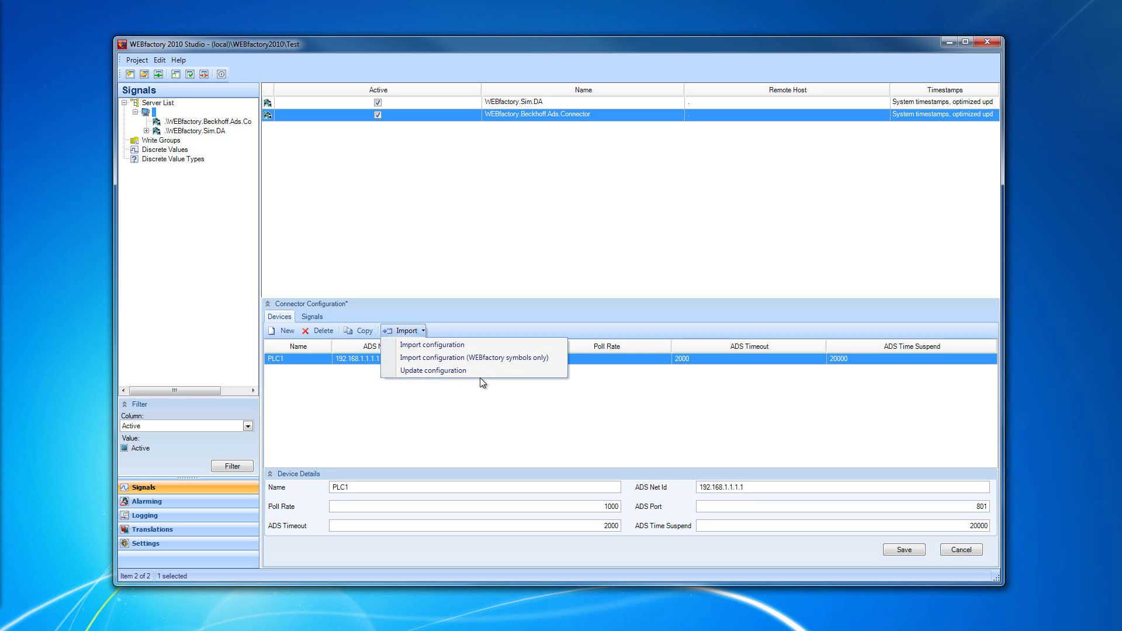
pyautogui.click(477, 409)
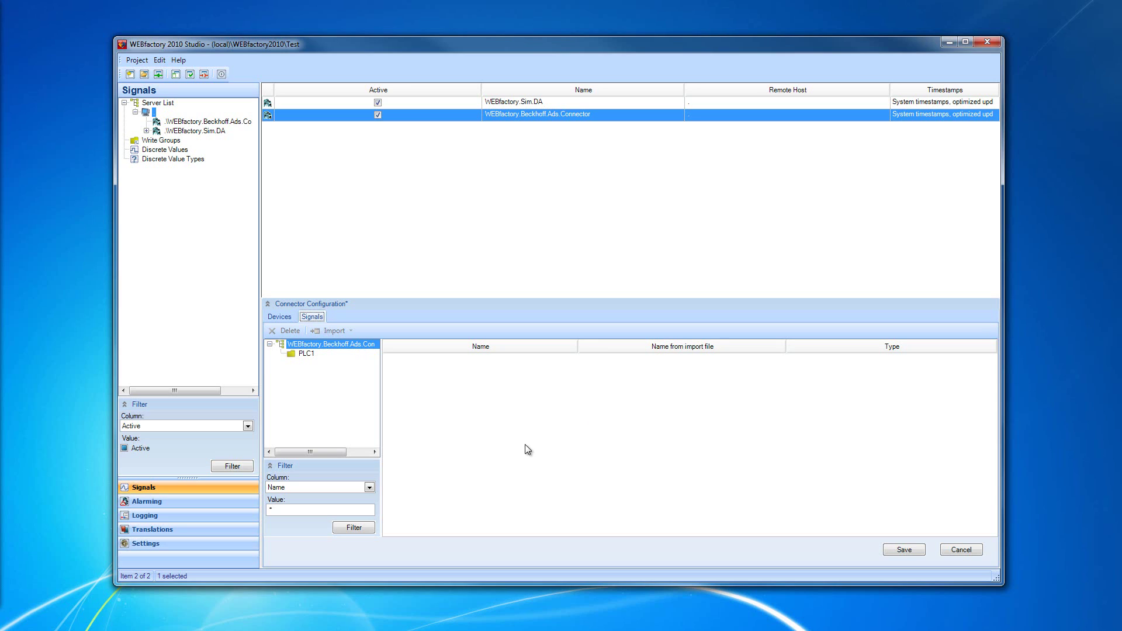
# - Import signals into PLC1 from test10 Insert-Update-Delete.tpy and acknowledge the success message
pyautogui.click(305, 354)
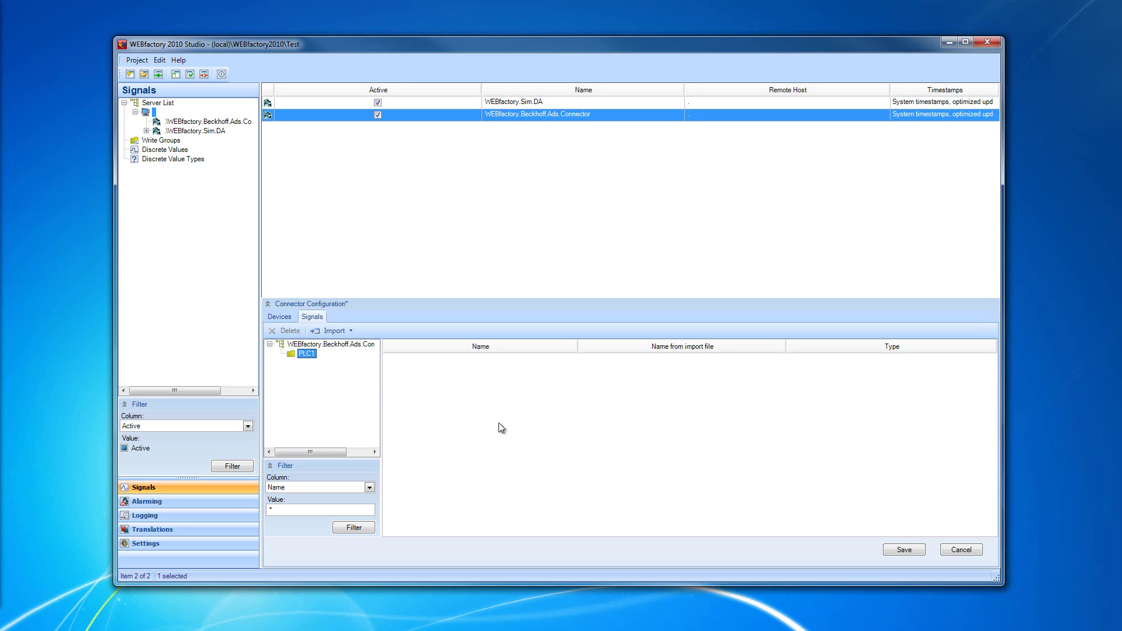
pyautogui.click(349, 331)
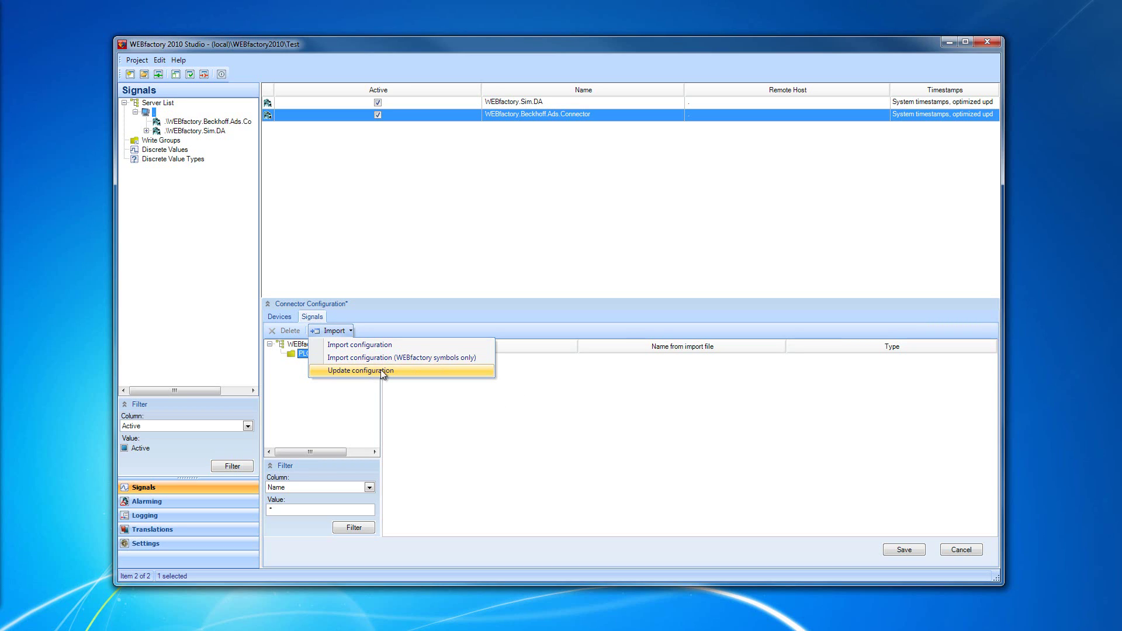
pyautogui.click(370, 358)
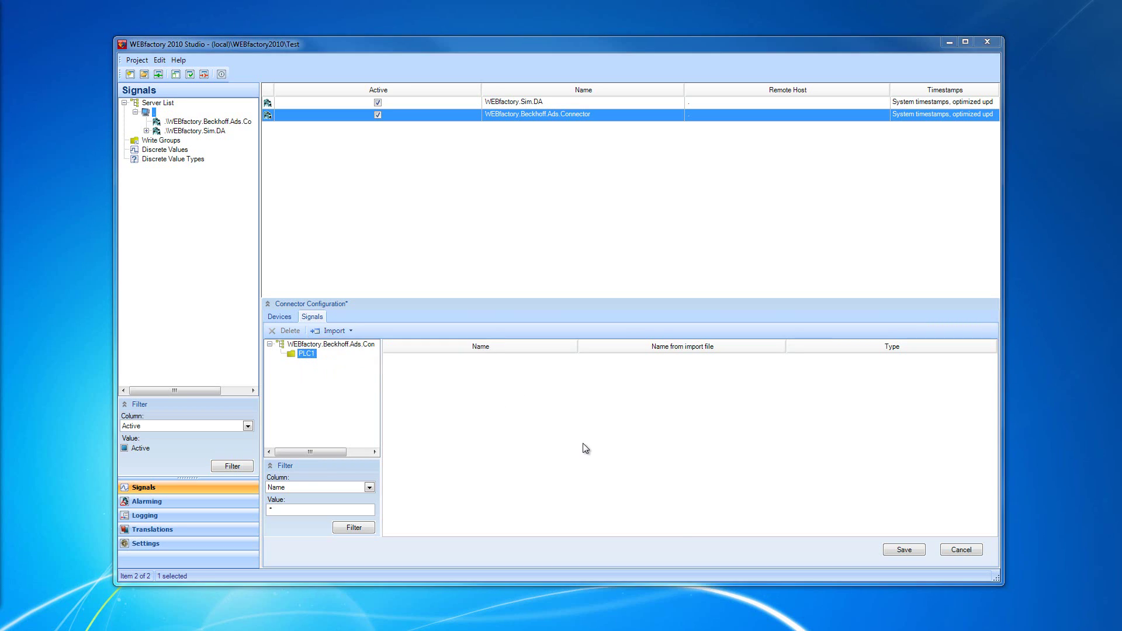
pyautogui.click(283, 200)
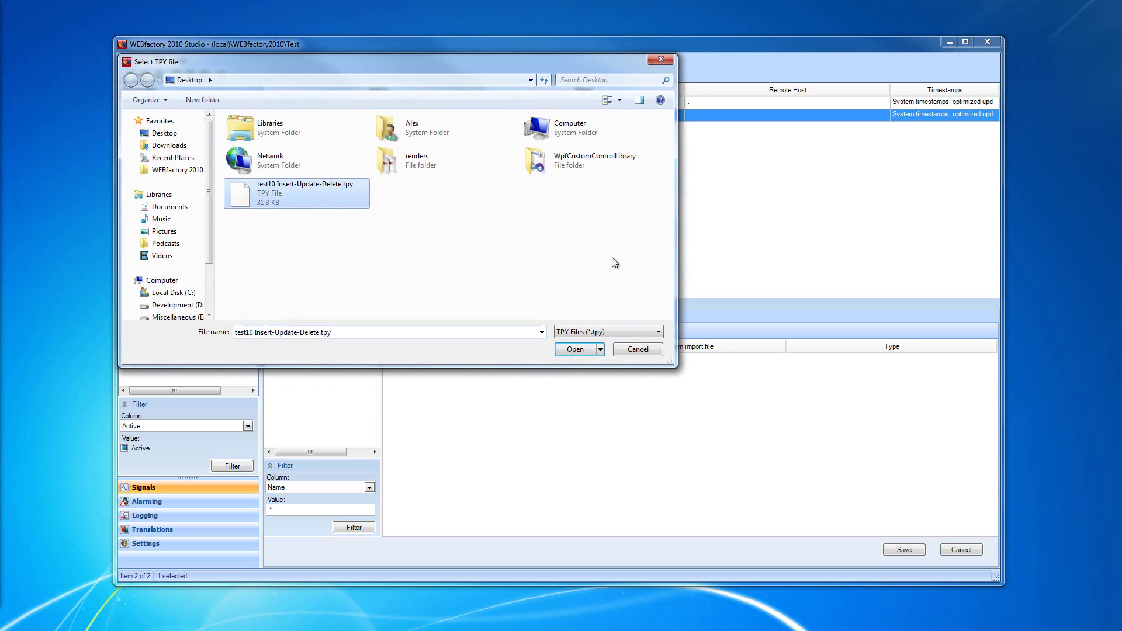
pyautogui.click(575, 350)
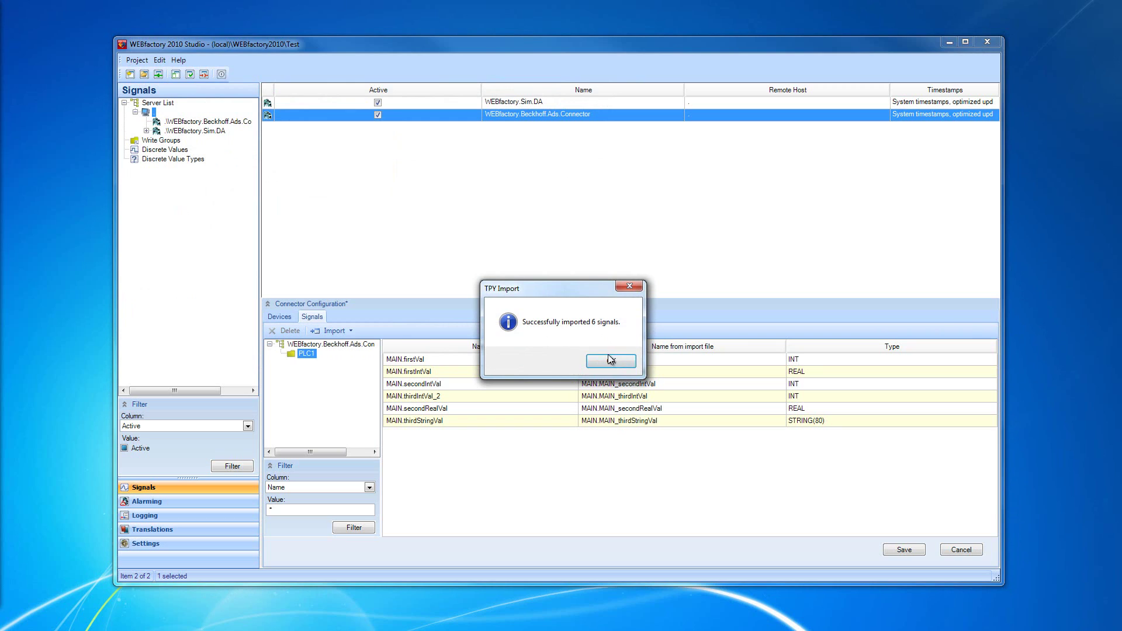
pyautogui.click(610, 362)
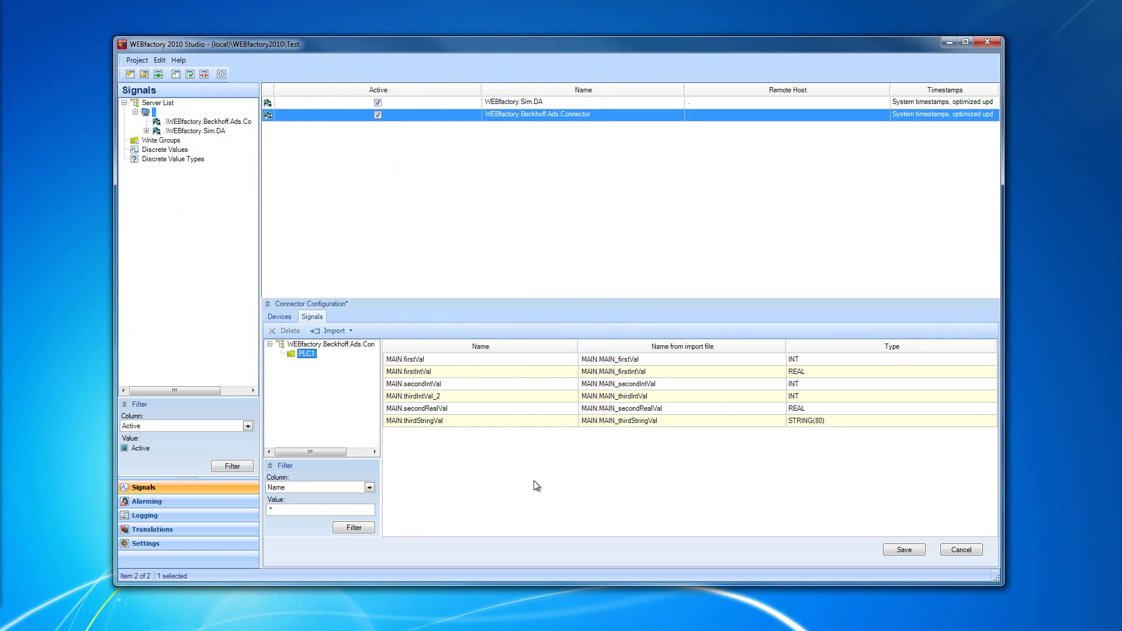
# - Run Update configuration with test10 Insert-Update-Delete.tpy to preview six signals to insert
pyautogui.click(350, 331)
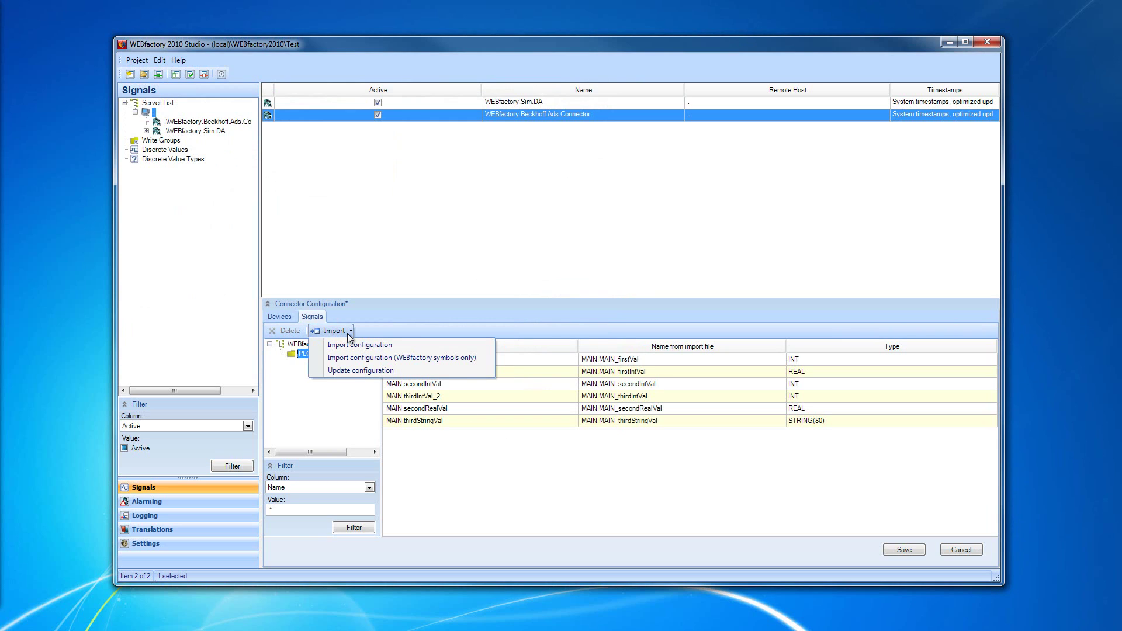
pyautogui.click(413, 371)
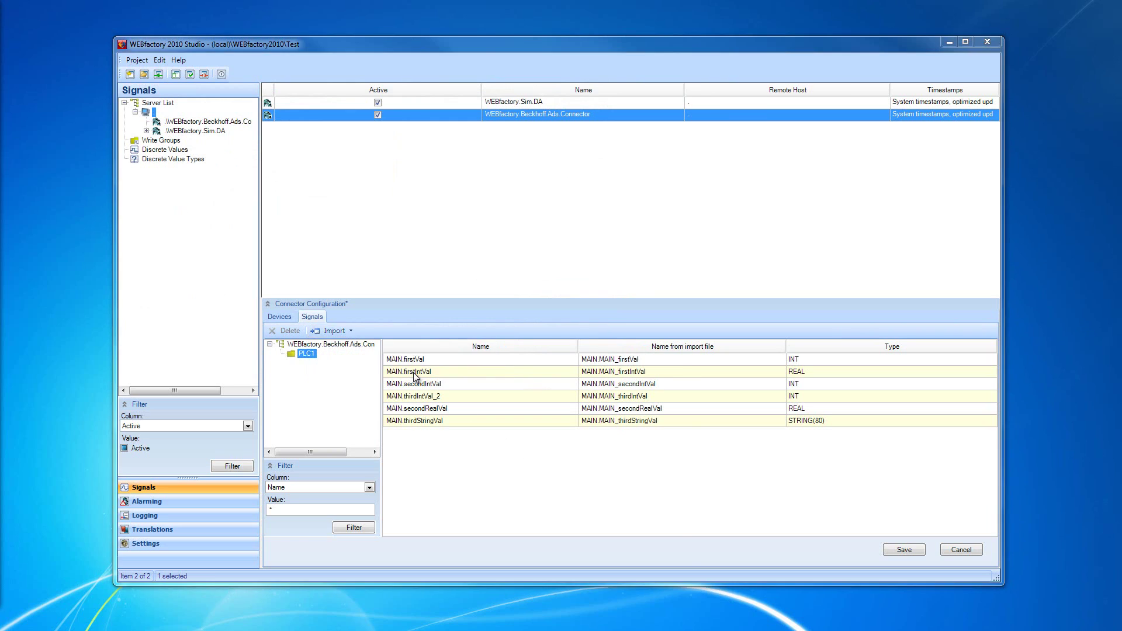
pyautogui.click(276, 199)
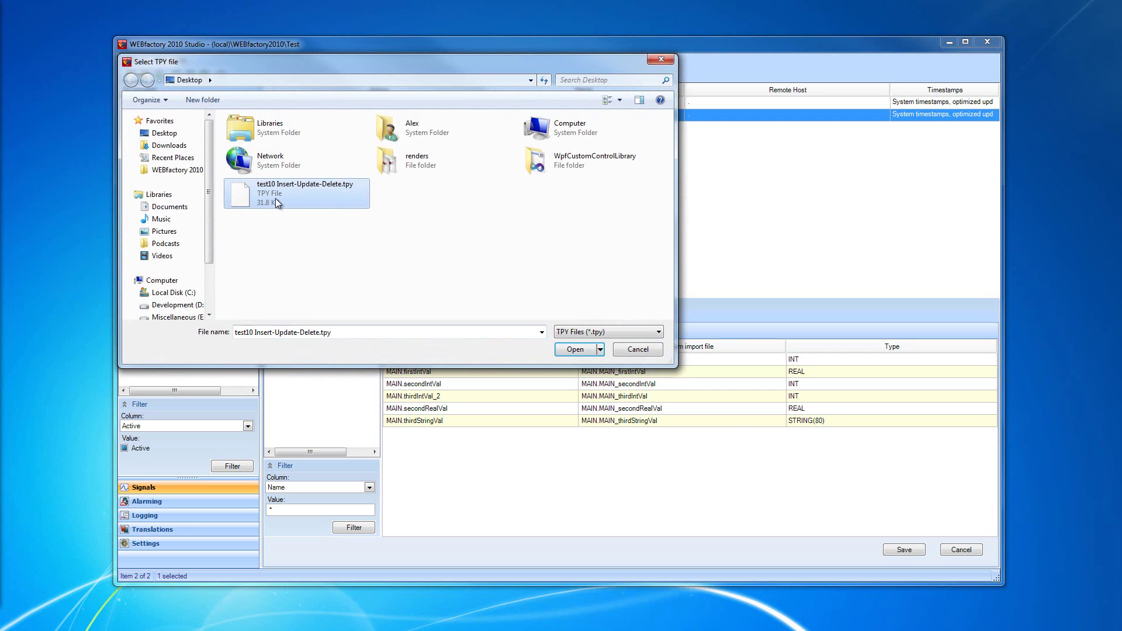
pyautogui.click(575, 349)
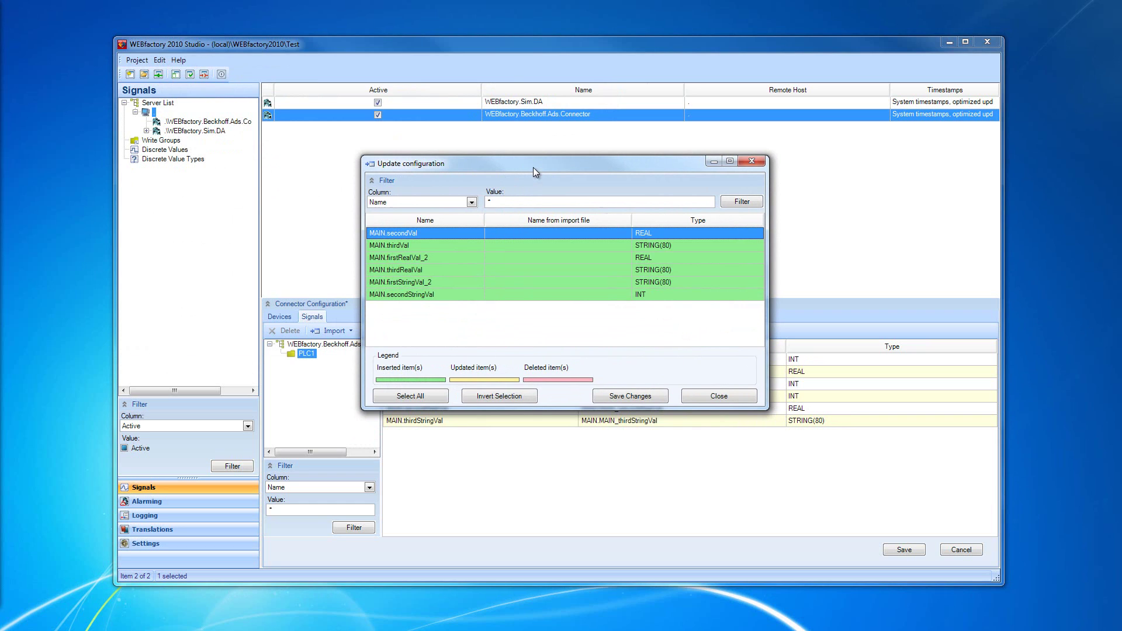
# - Reposition the update preview and sort its signals by import-file name
pyautogui.moveTo(533, 166)
pyautogui.mouseDown()
pyautogui.moveTo(495, 153)
pyautogui.moveTo(540, 111)
pyautogui.moveTo(525, 184)
pyautogui.mouseUp()
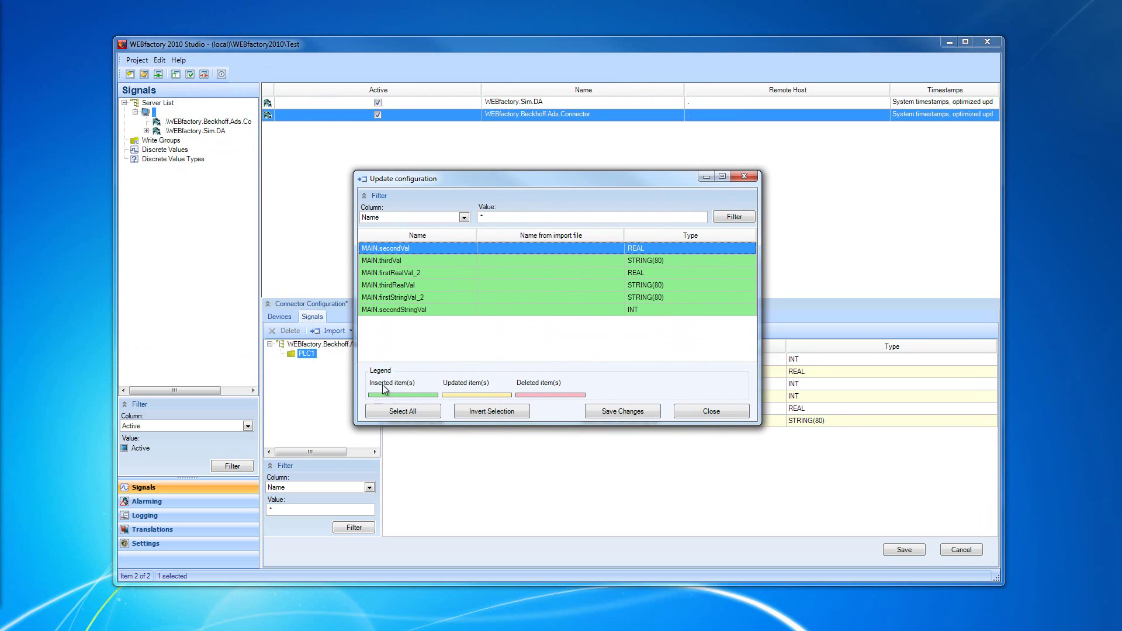
pyautogui.click(531, 274)
pyautogui.click(550, 235)
pyautogui.click(529, 250)
pyautogui.click(464, 310)
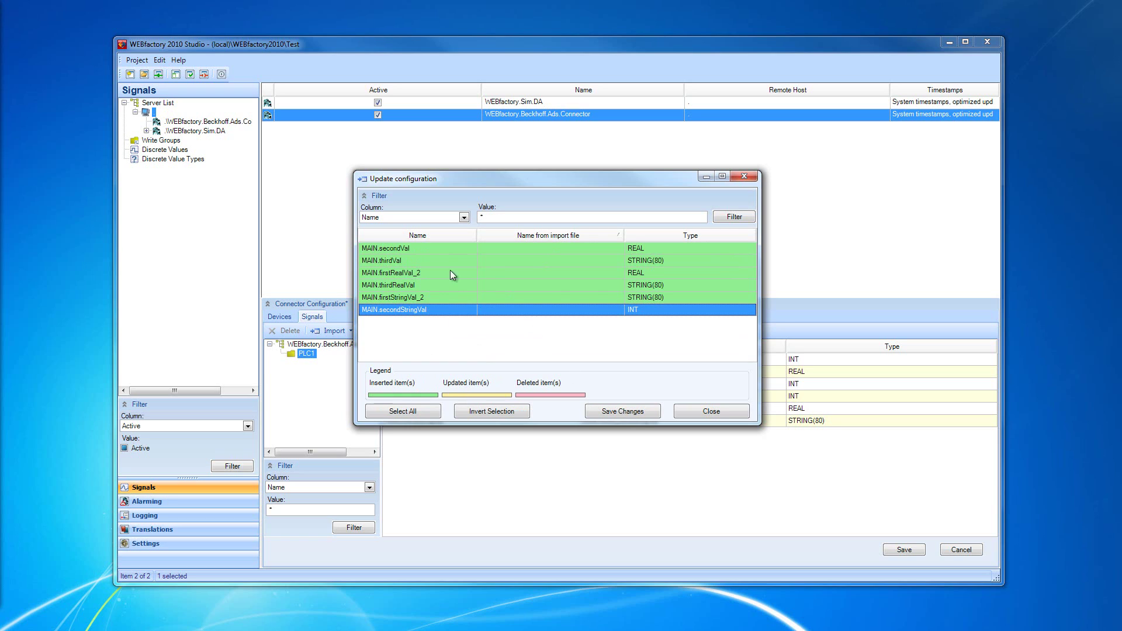
# - Select the six new MAIN signals, save them into PLC1, and close the dialog
pyautogui.click(424, 246)
pyautogui.keyDown('shift'); pyautogui.click(442, 312); pyautogui.keyUp('shift')
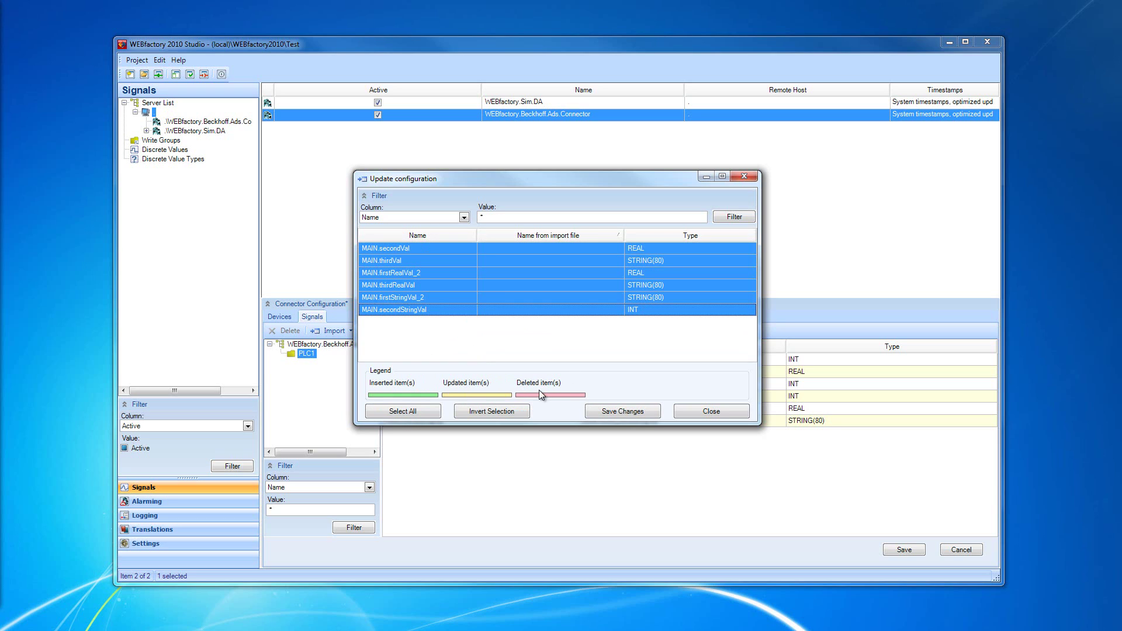
pyautogui.click(404, 412)
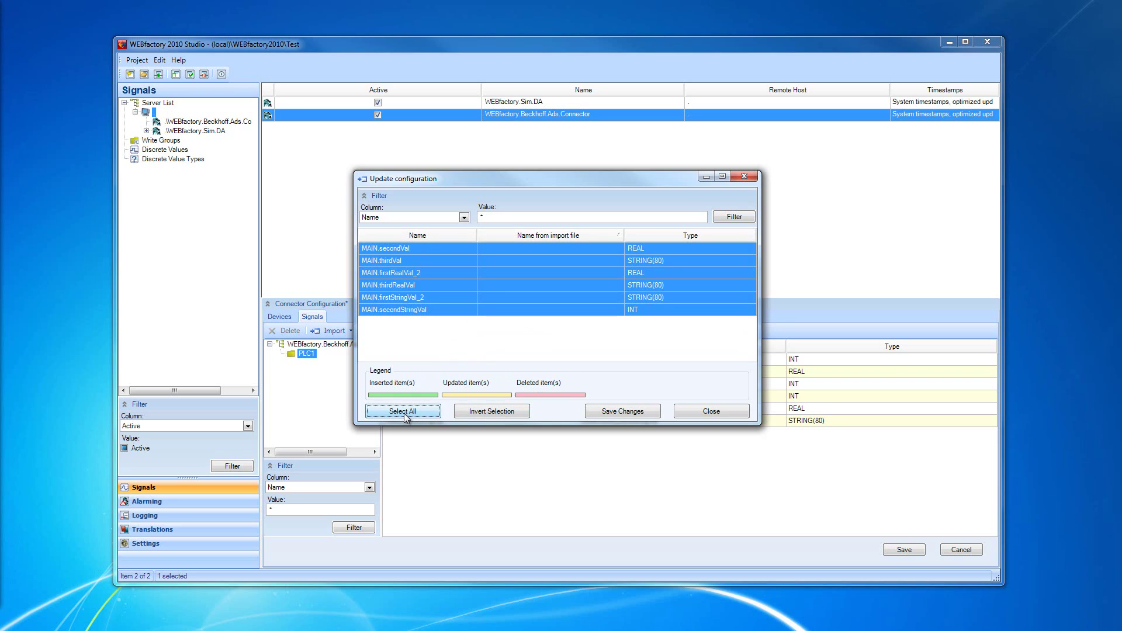
pyautogui.click(624, 411)
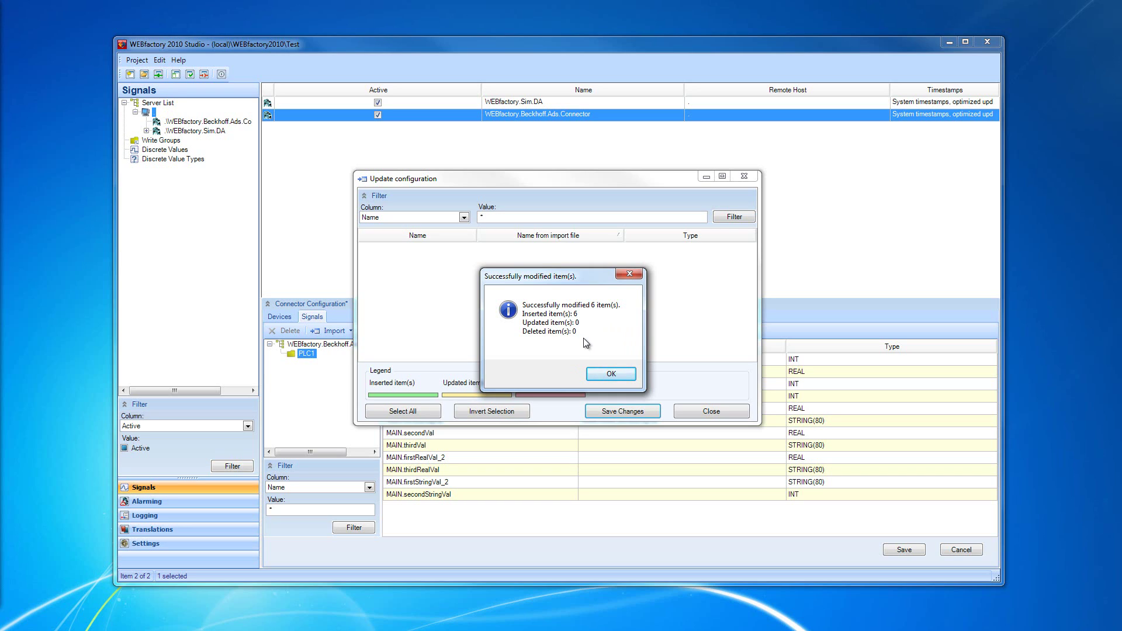
pyautogui.click(611, 375)
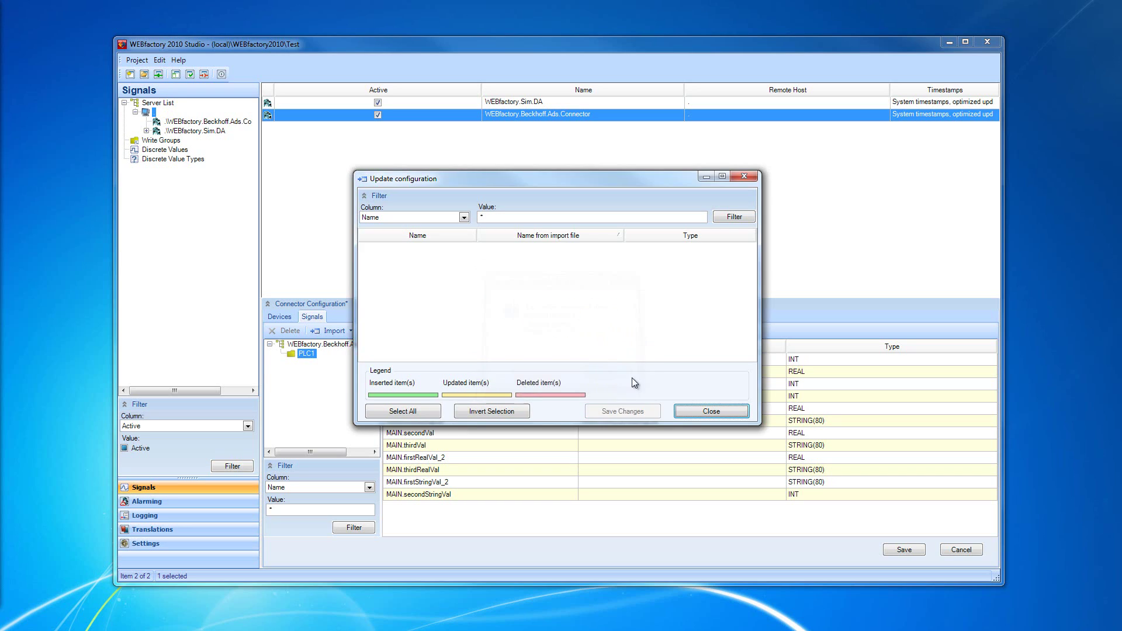
pyautogui.click(708, 410)
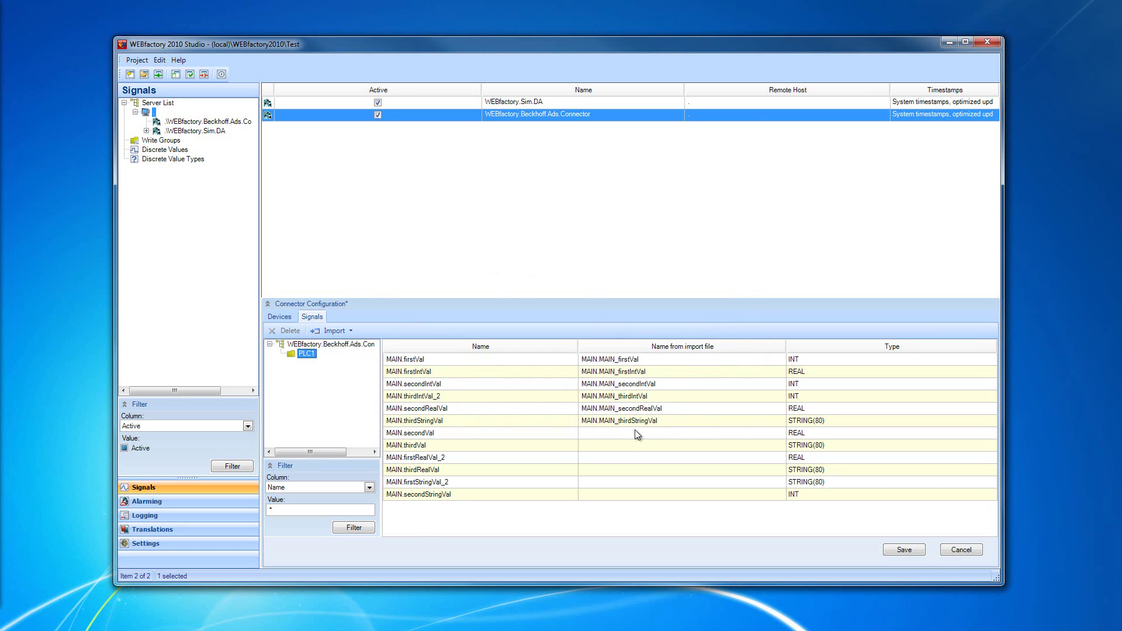
# - Select the MAIN signal rows, check the Import options, and return to PLC1's device settings
pyautogui.click(620, 425)
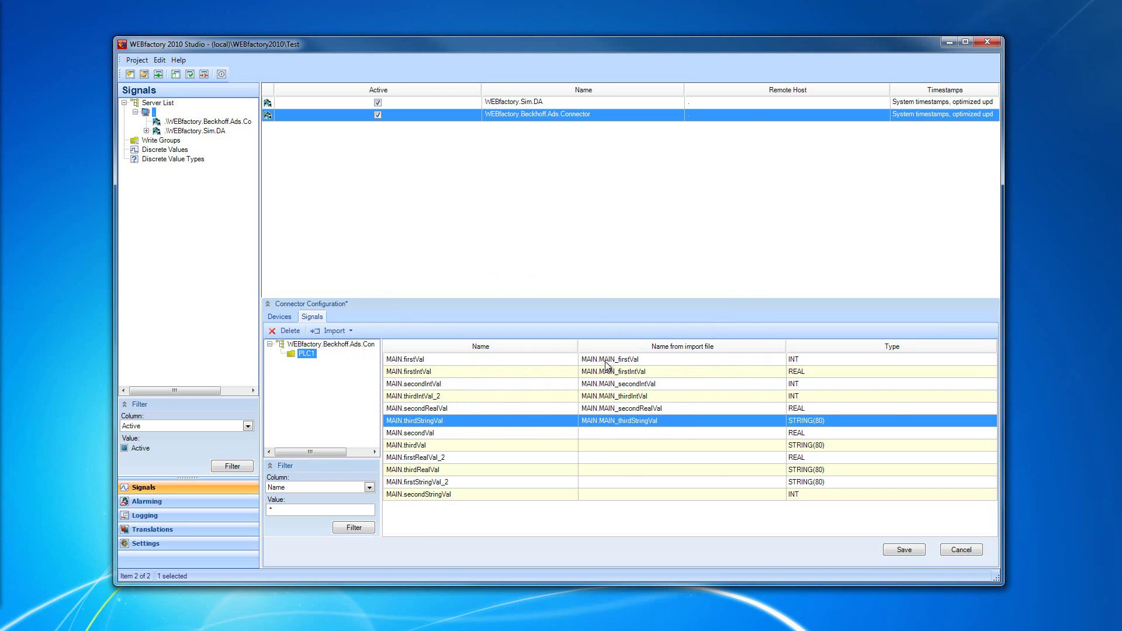
pyautogui.keyDown('shift'); pyautogui.click(609, 360); pyautogui.keyUp('shift')
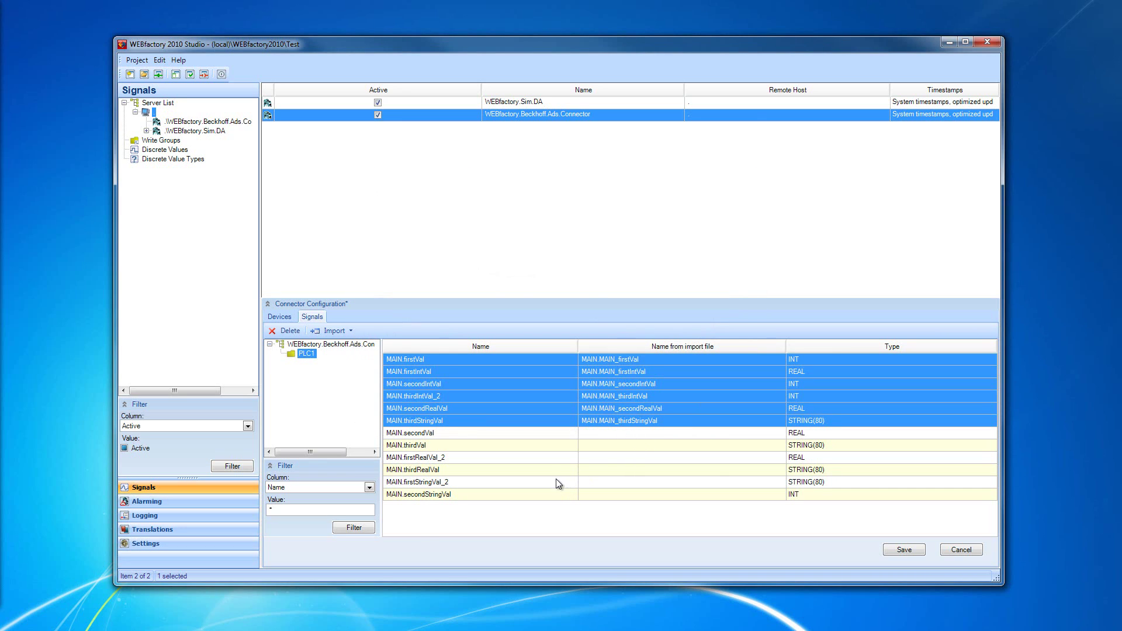
pyautogui.click(350, 331)
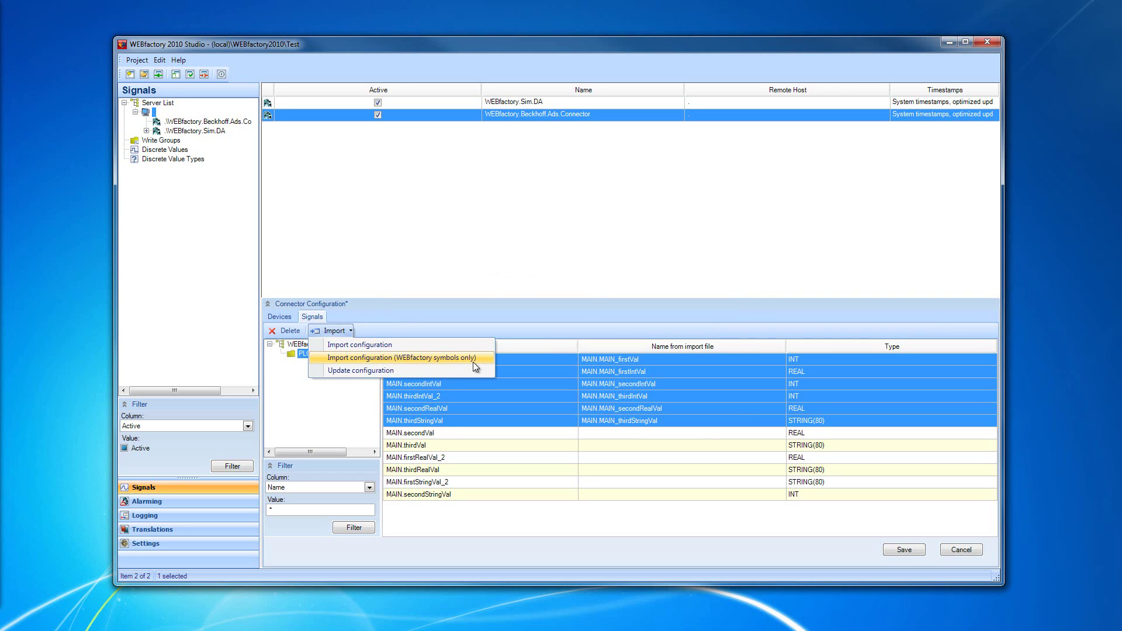
pyautogui.click(611, 437)
pyautogui.keyDown('shift'); pyautogui.click(604, 494); pyautogui.keyUp('shift')
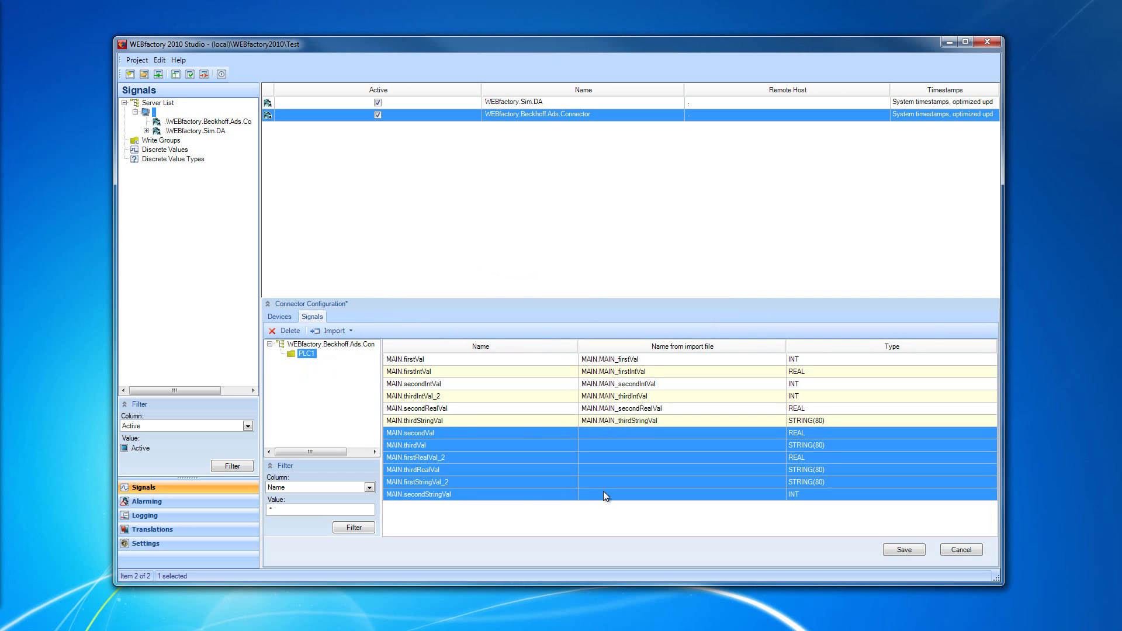
pyautogui.click(349, 331)
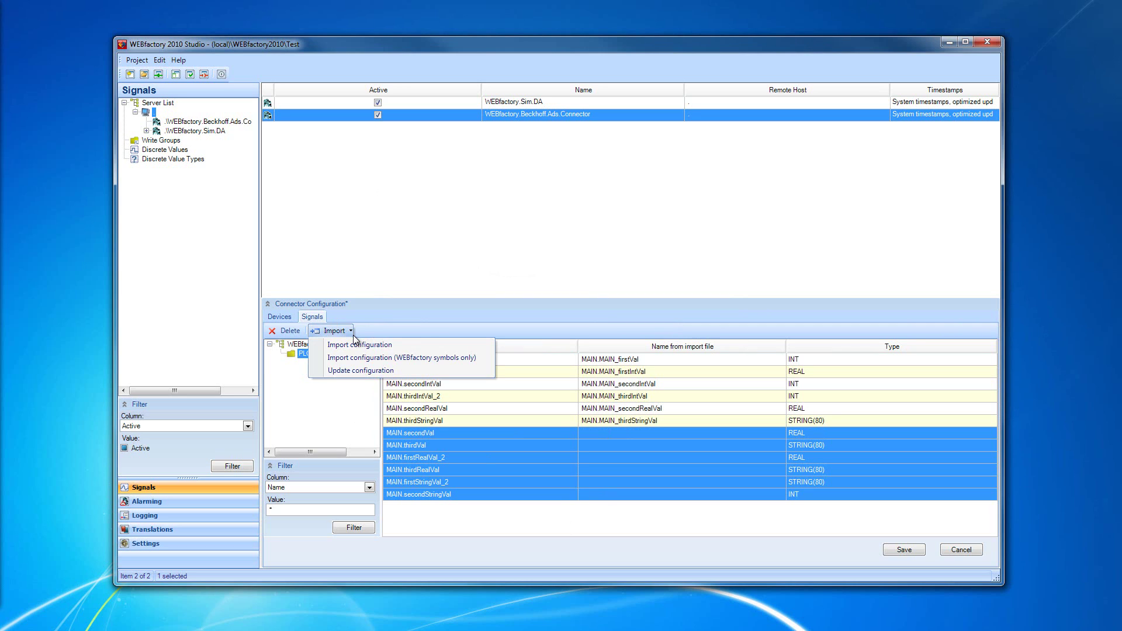
pyautogui.click(523, 524)
pyautogui.click(279, 318)
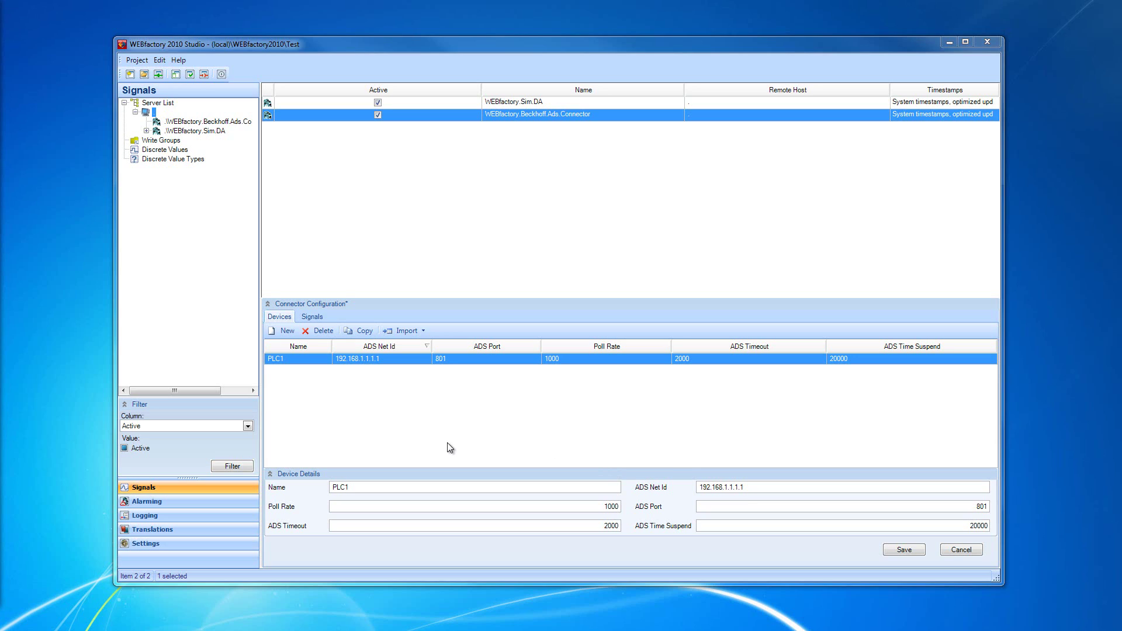
# - Switch between Signals and Devices, then select the Beckhoff connector in the server tree
pyautogui.click(312, 316)
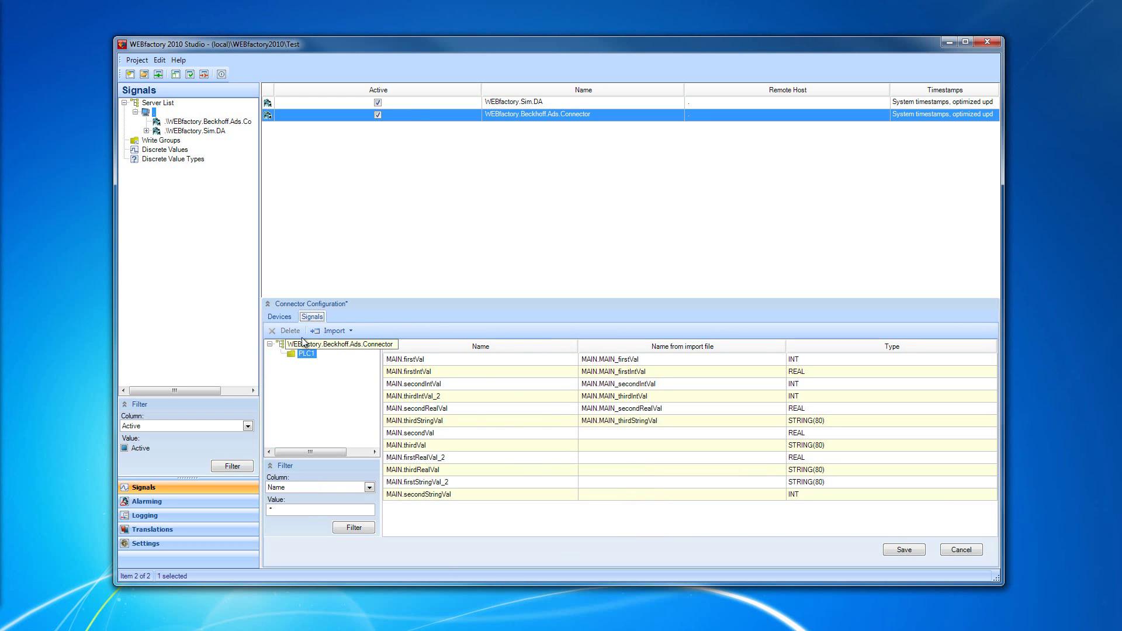
pyautogui.click(281, 316)
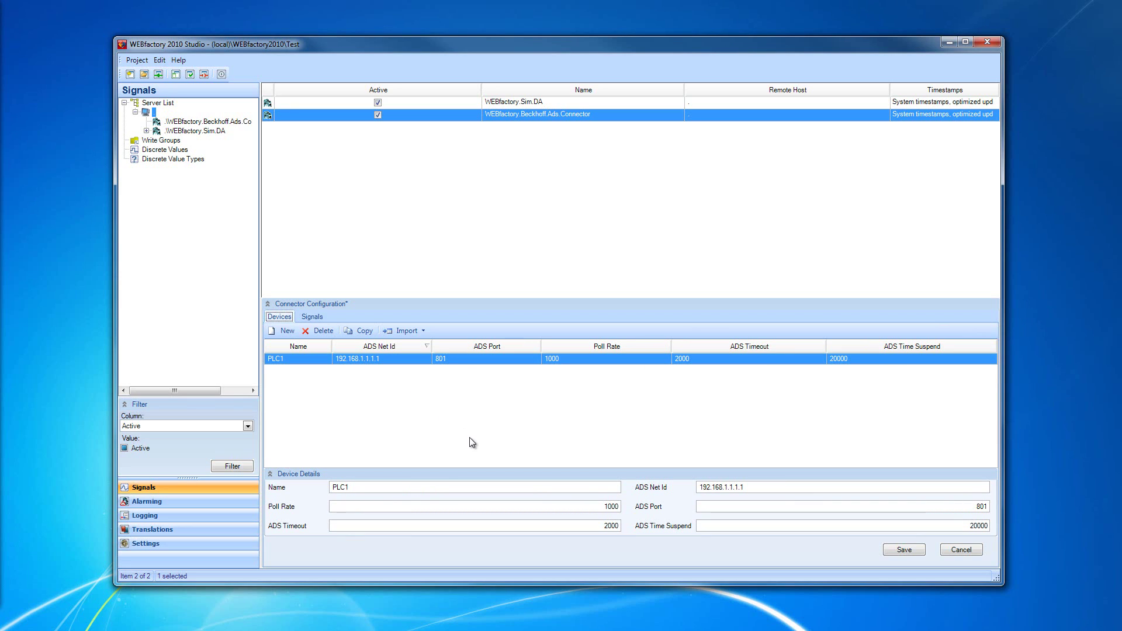
pyautogui.click(192, 125)
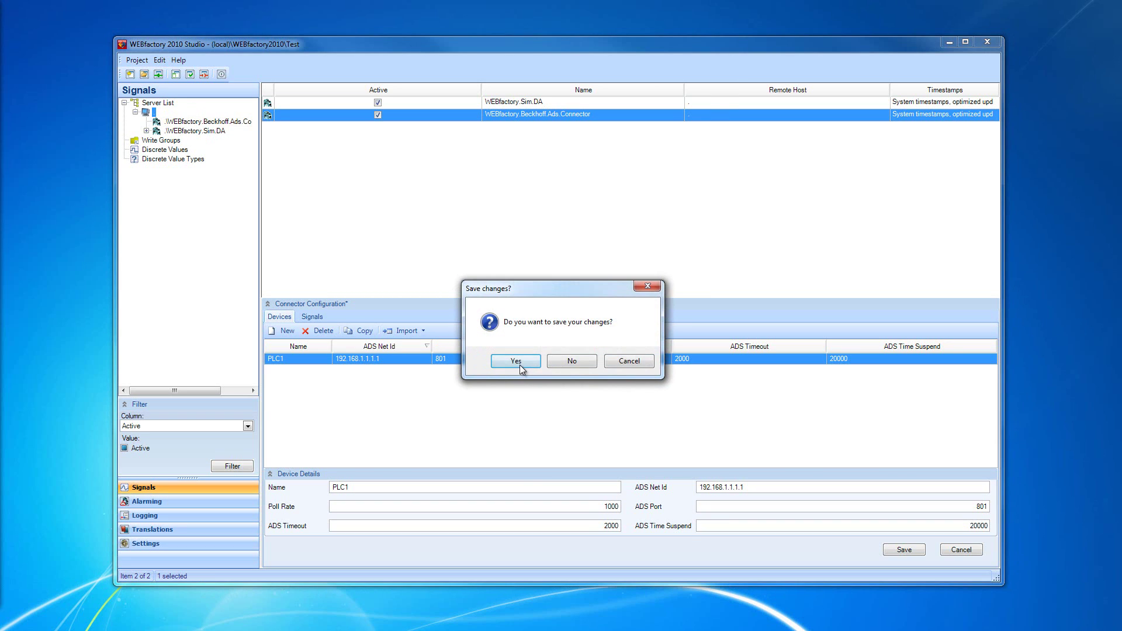
# - Save the configuration changes, then create Group1 and Group2 under the Beckhoff connector
pyautogui.click(516, 361)
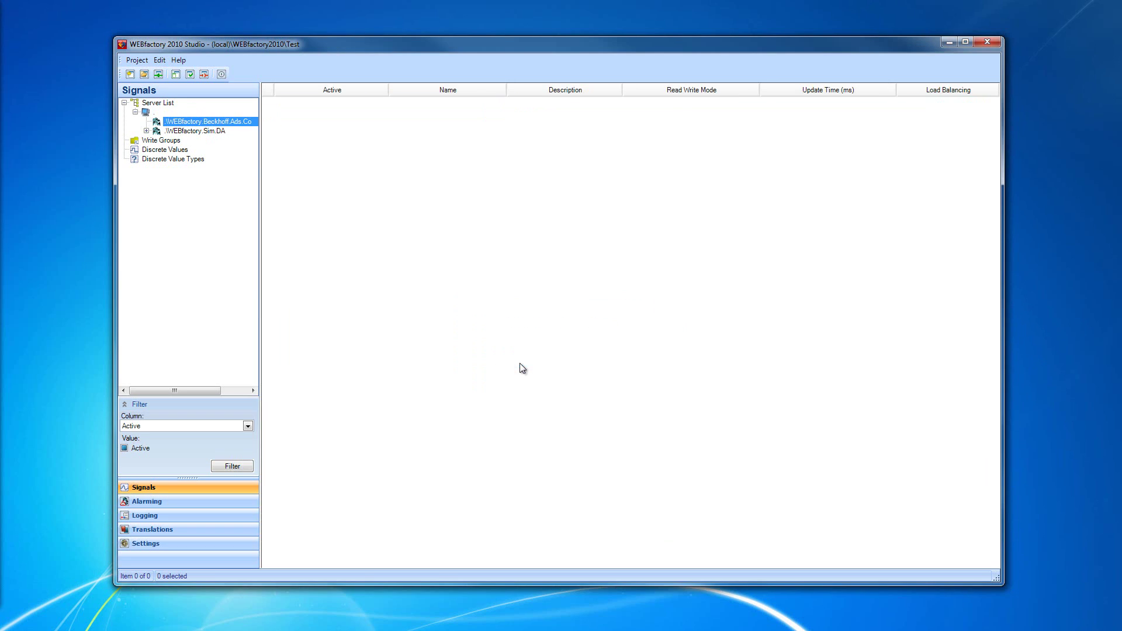
pyautogui.rightClick(206, 124)
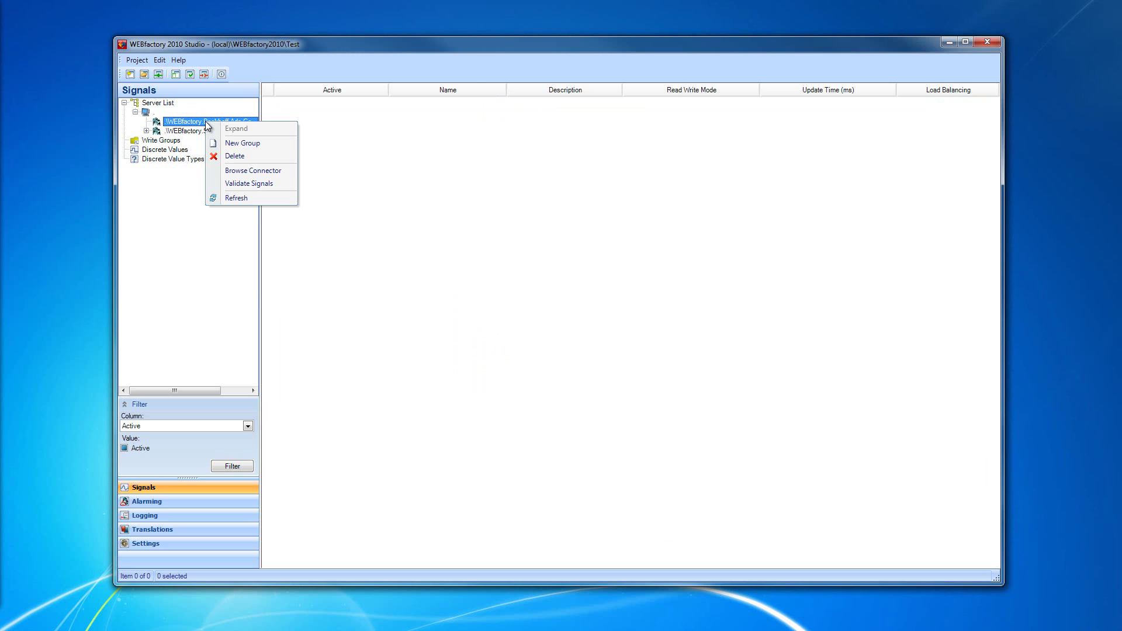
pyautogui.click(241, 143)
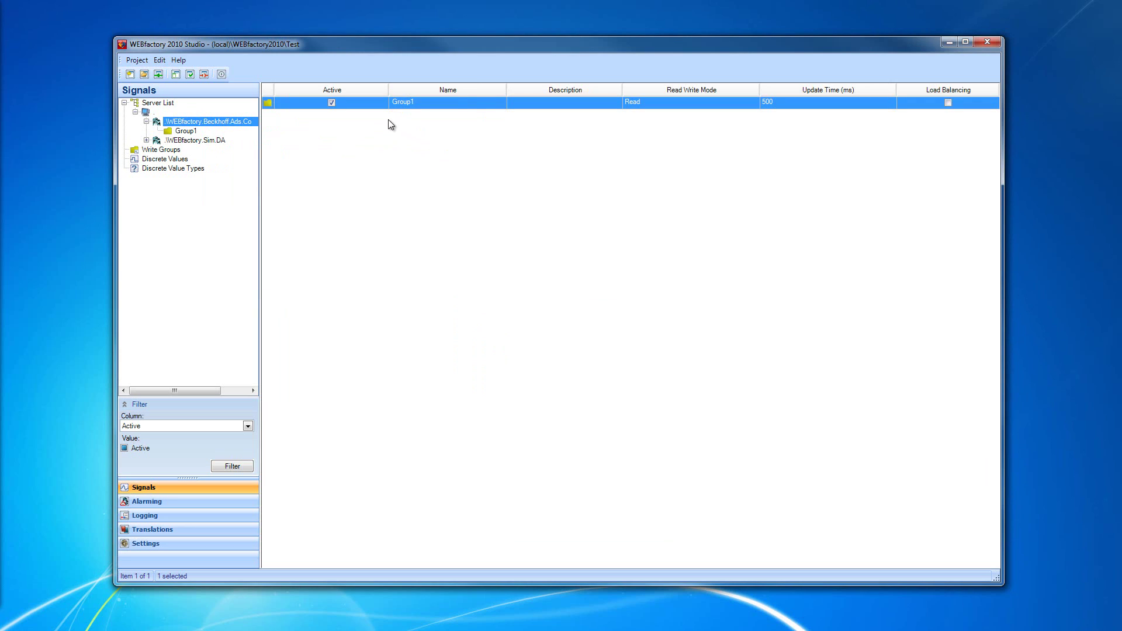
pyautogui.rightClick(216, 122)
pyautogui.click(247, 146)
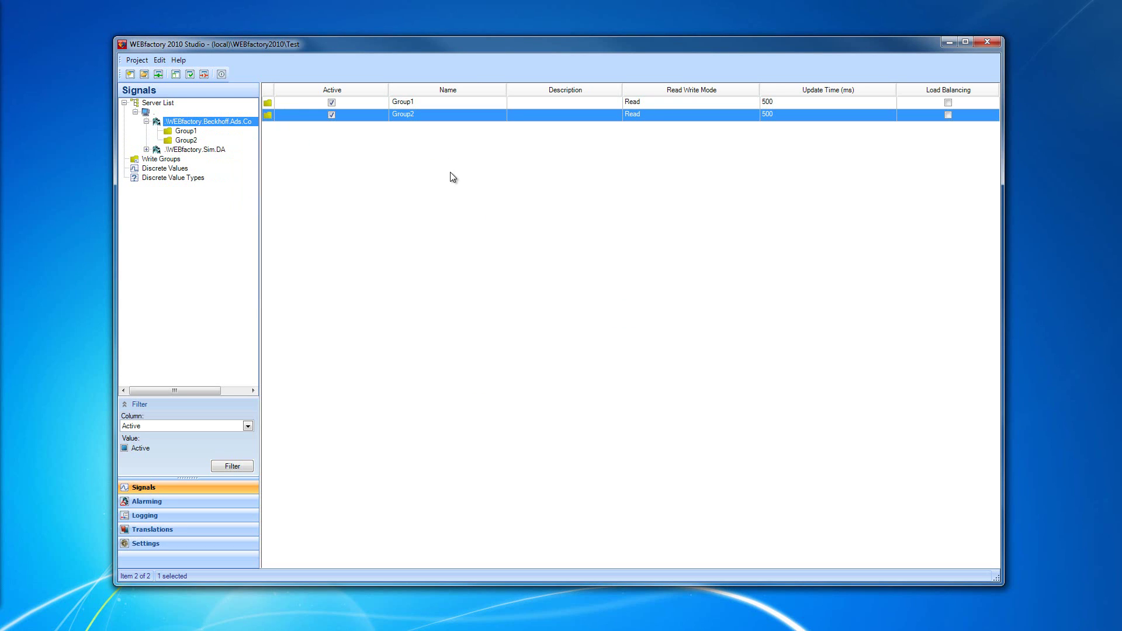
pyautogui.rightClick(197, 122)
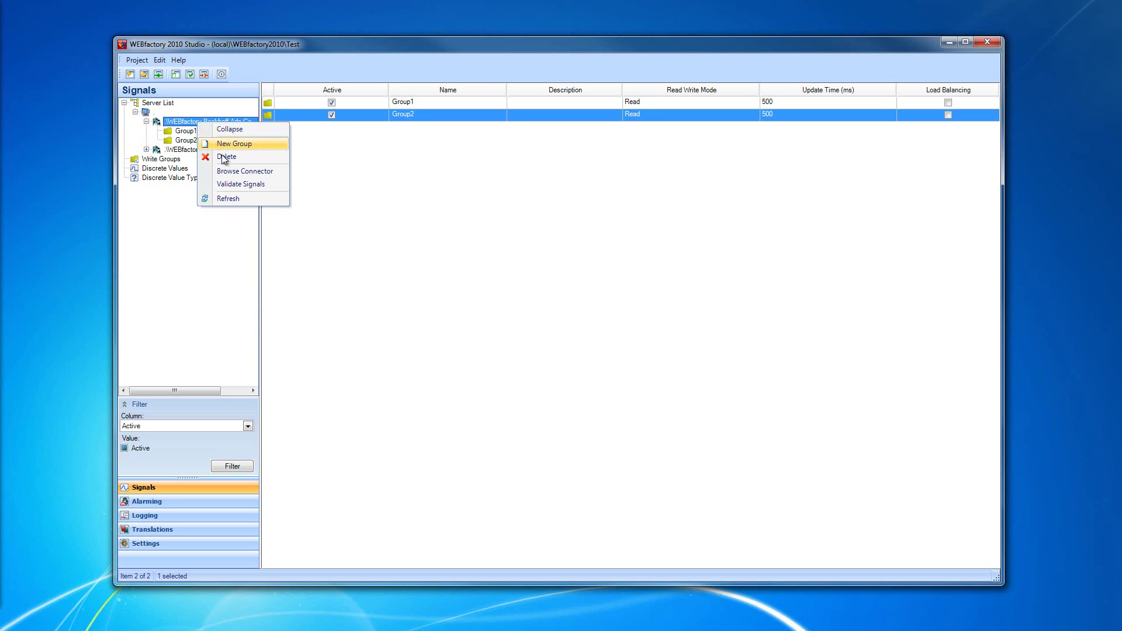
# - Open the signal browser on PLC1's MAIN folder and select all 12 signals
pyautogui.click(269, 171)
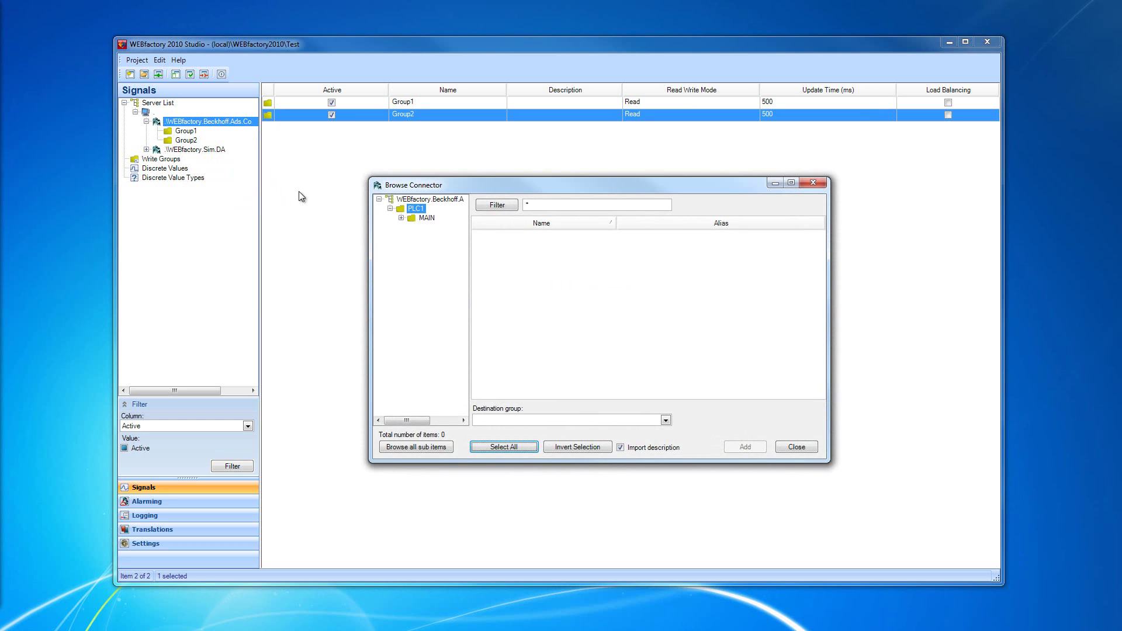
pyautogui.moveTo(507, 191); pyautogui.dragTo(465, 174)
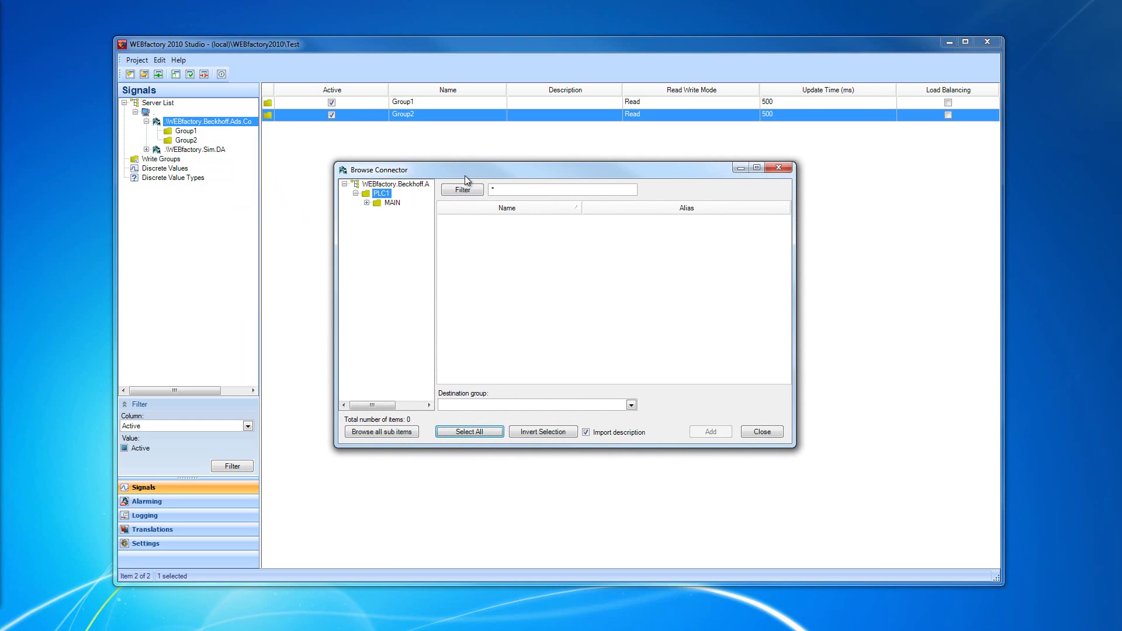
pyautogui.click(366, 202)
pyautogui.click(391, 203)
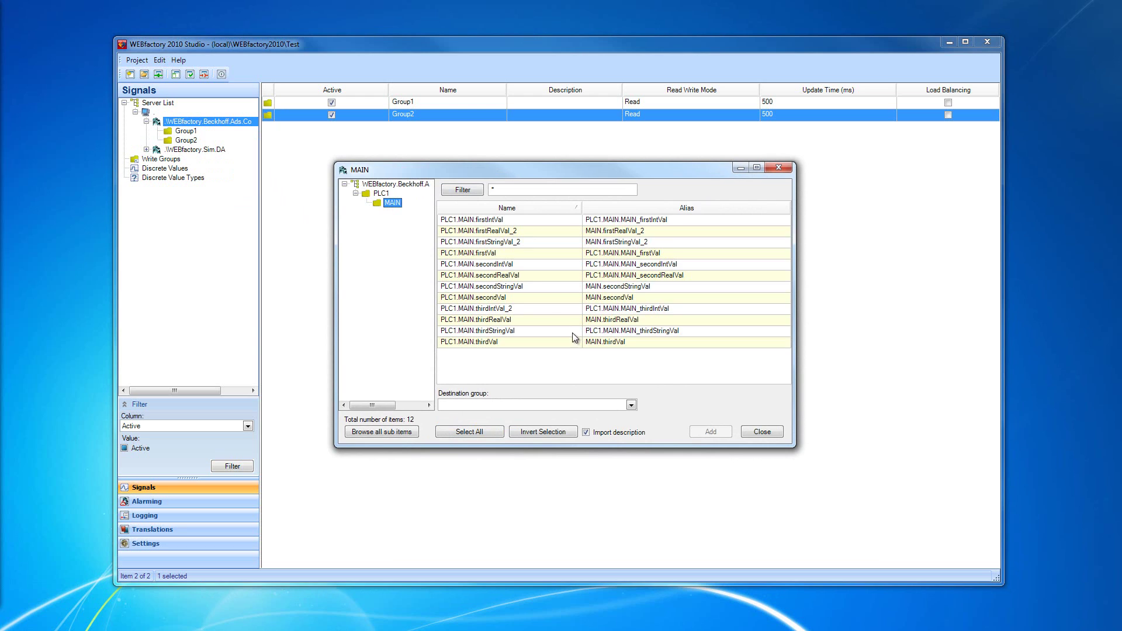
pyautogui.click(605, 341)
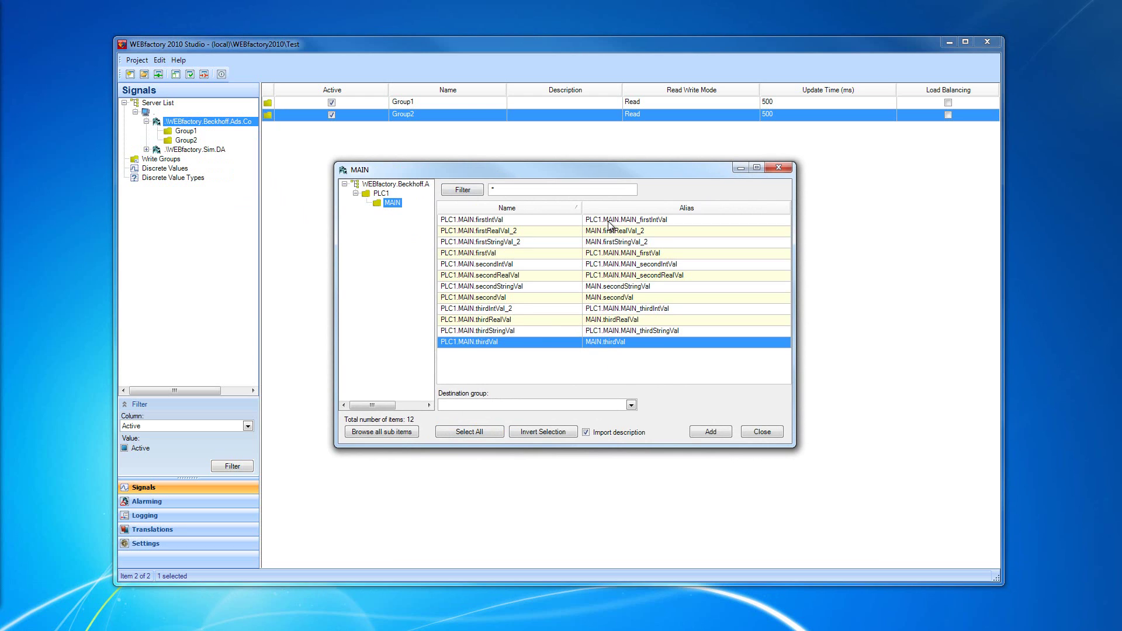
pyautogui.keyDown('shift'); pyautogui.click(610, 222); pyautogui.keyUp('shift')
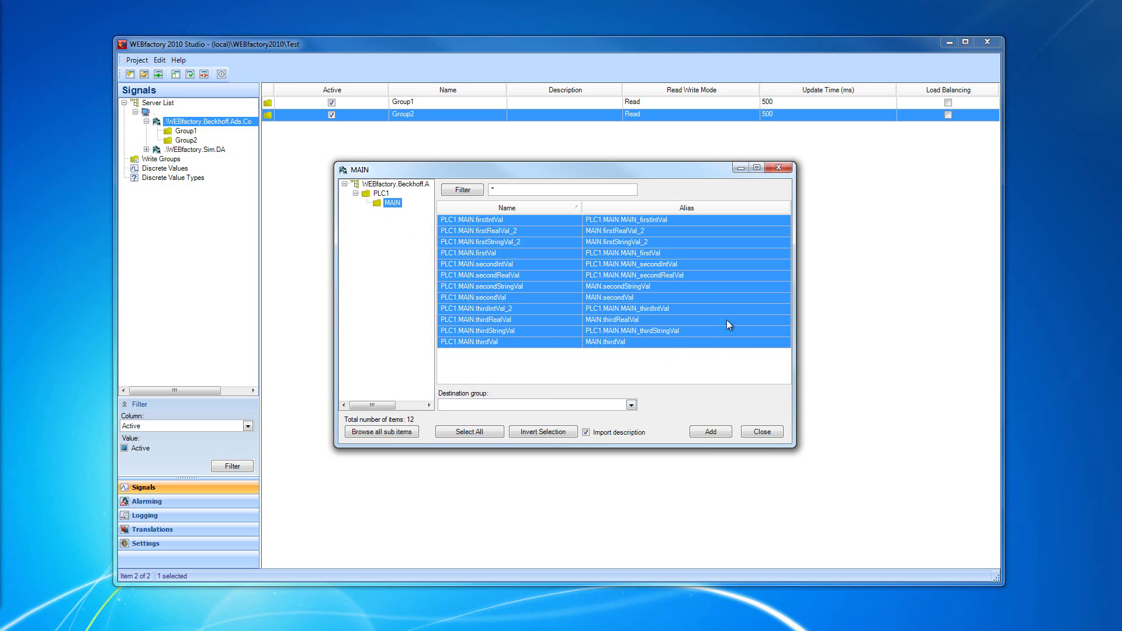
# - Change the destination group from Group2 to Group3 and add the twelve selected MAIN signals
pyautogui.click(631, 406)
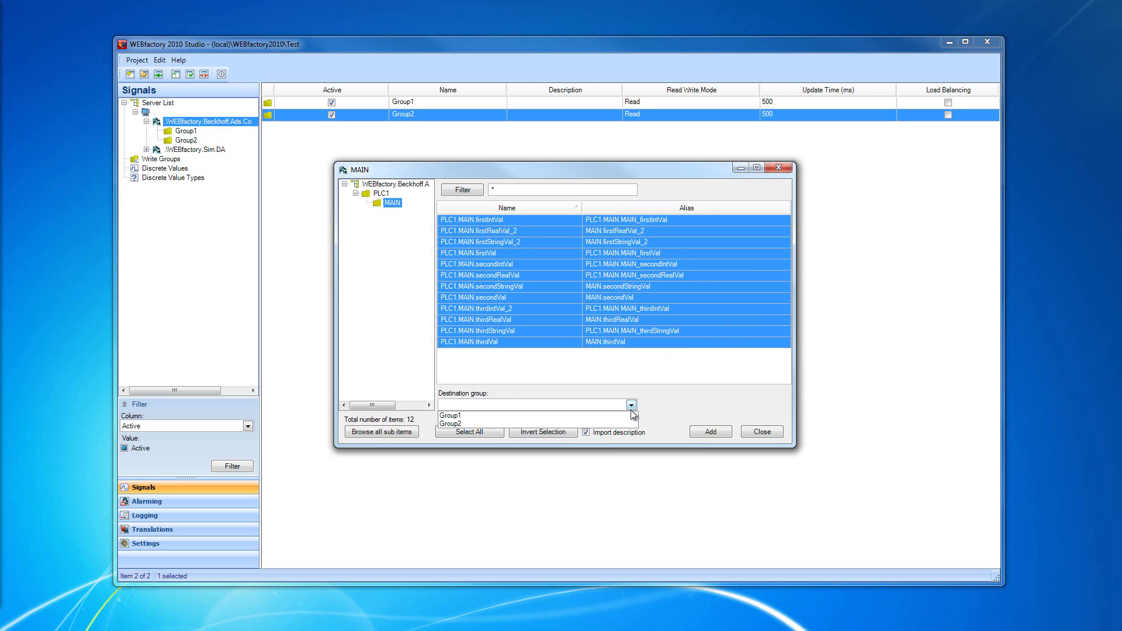
pyautogui.click(488, 424)
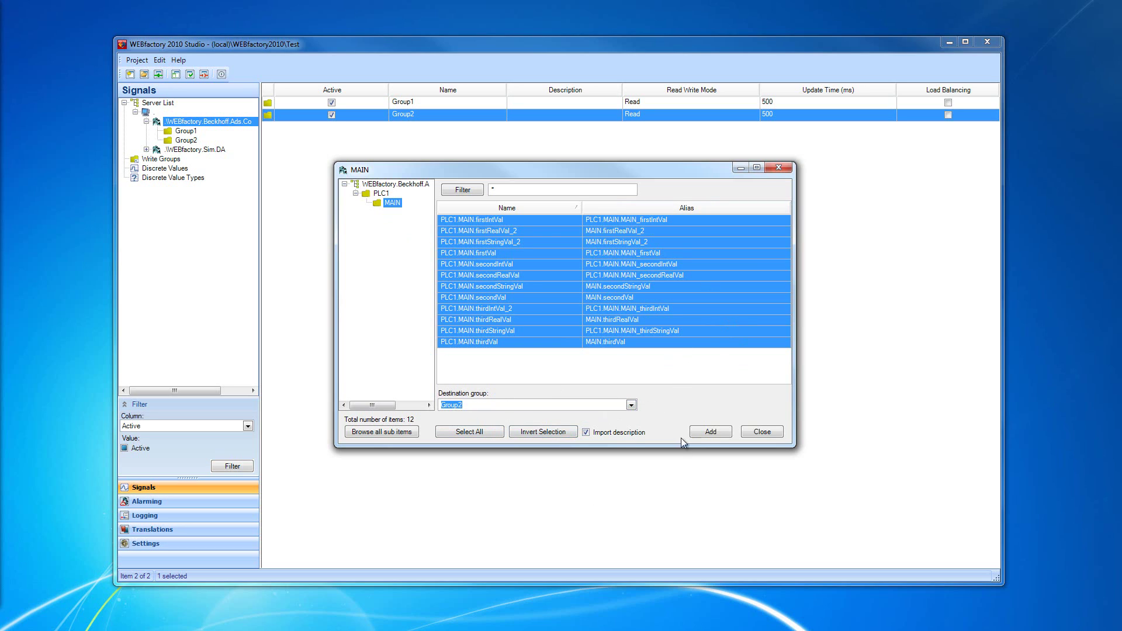
pyautogui.click(620, 369)
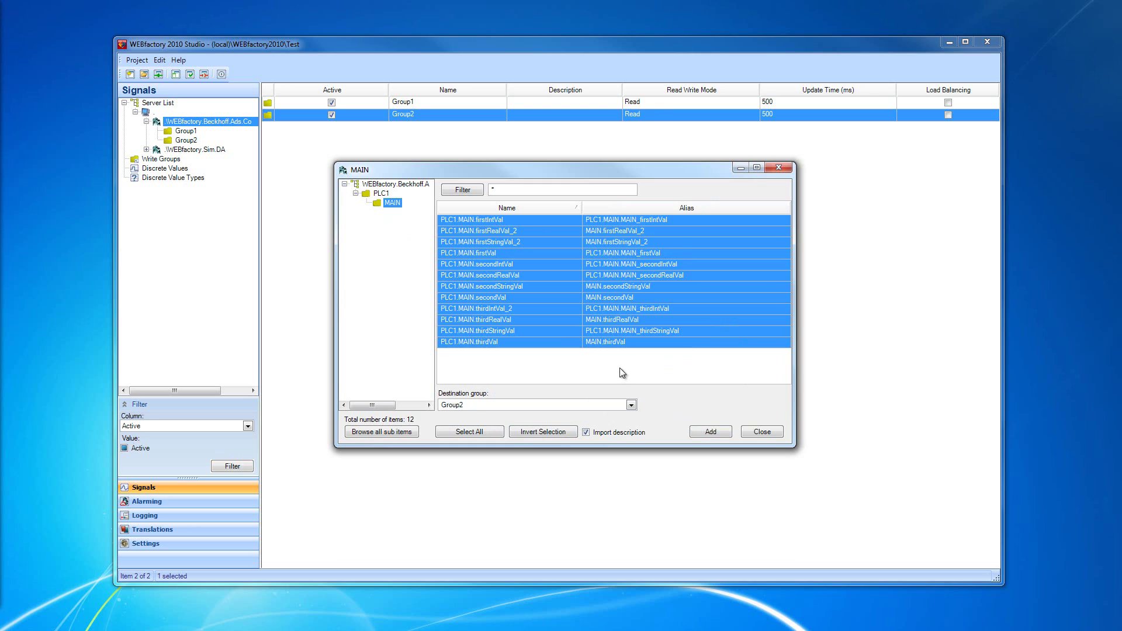
pyautogui.click(484, 407)
pyautogui.write('3')
pyautogui.click(712, 432)
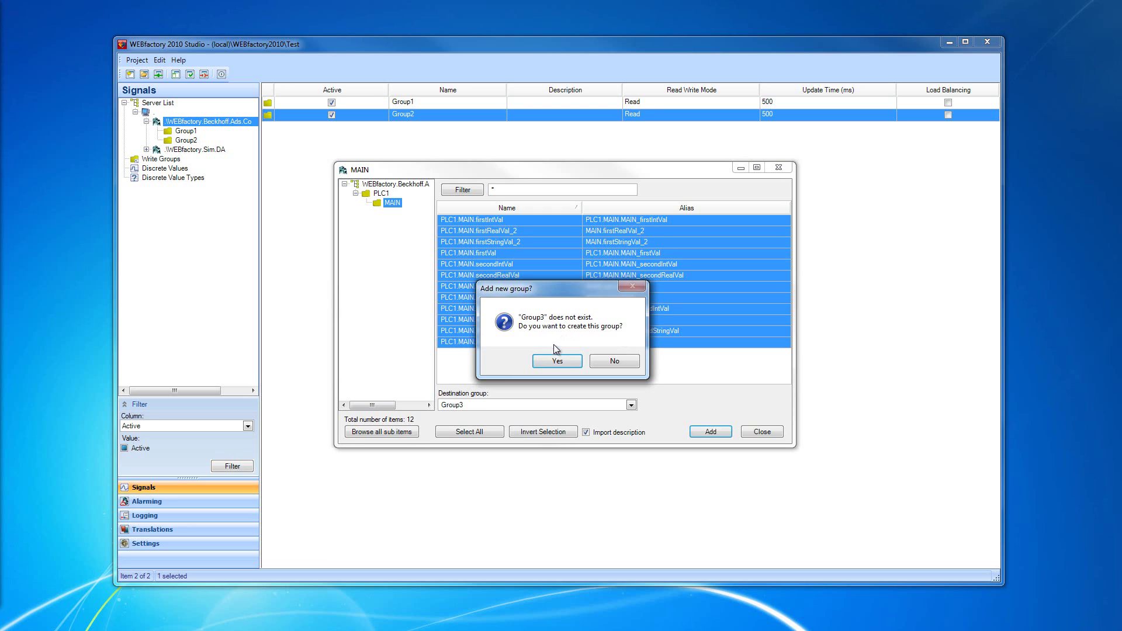
# - Confirm creating Group3, close the signal browser, and list Group3's twelve PLC1 MAIN signals
pyautogui.click(559, 361)
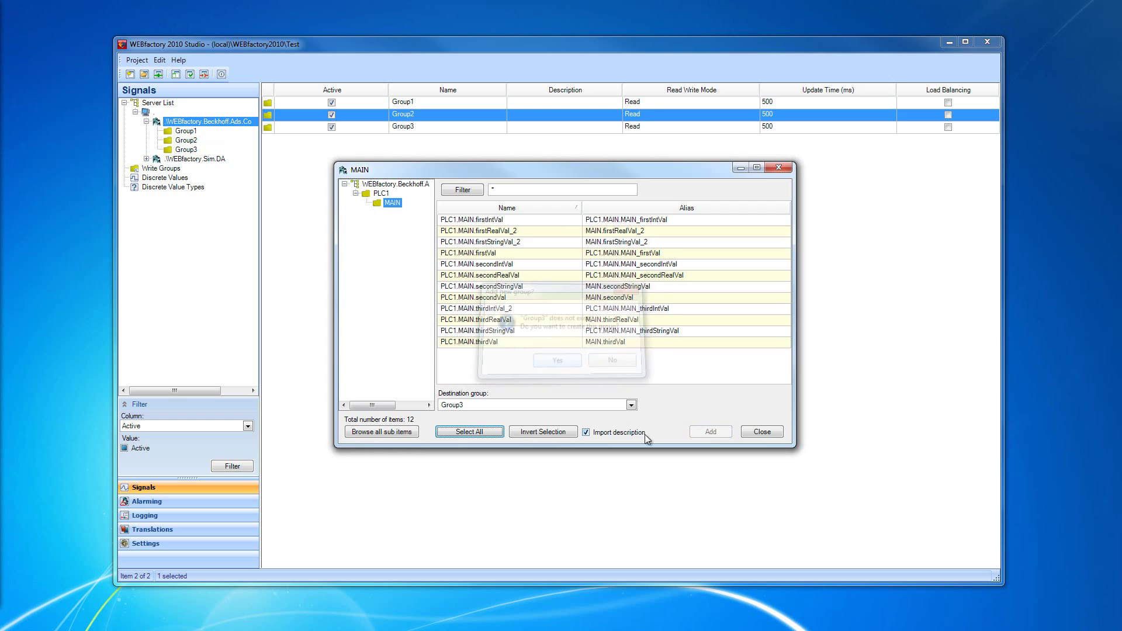
pyautogui.click(766, 431)
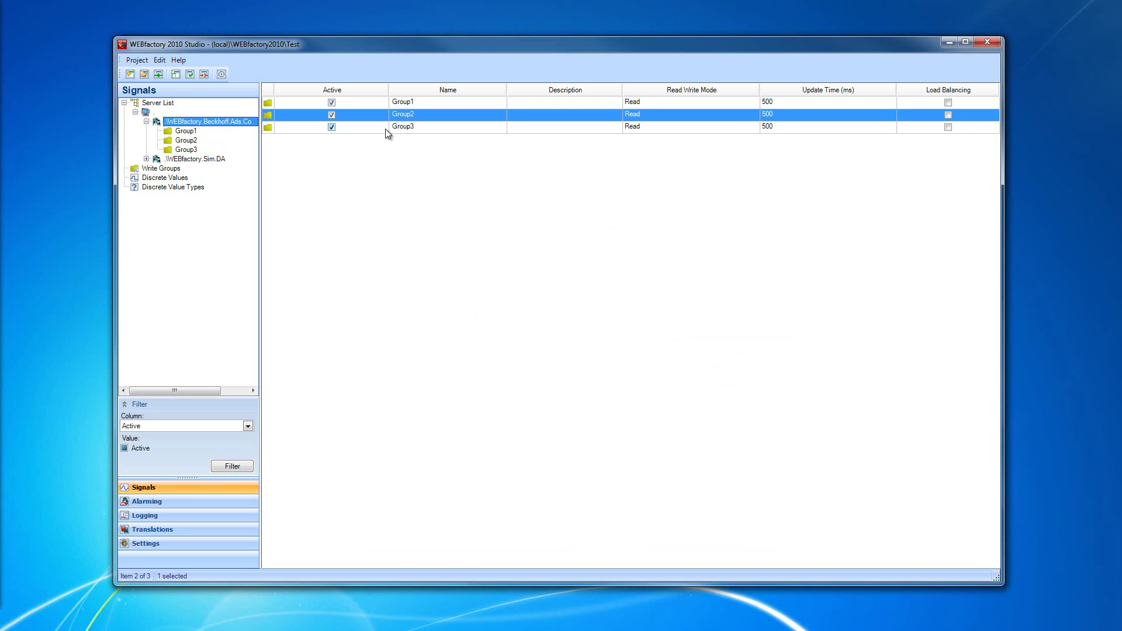
pyautogui.click(185, 150)
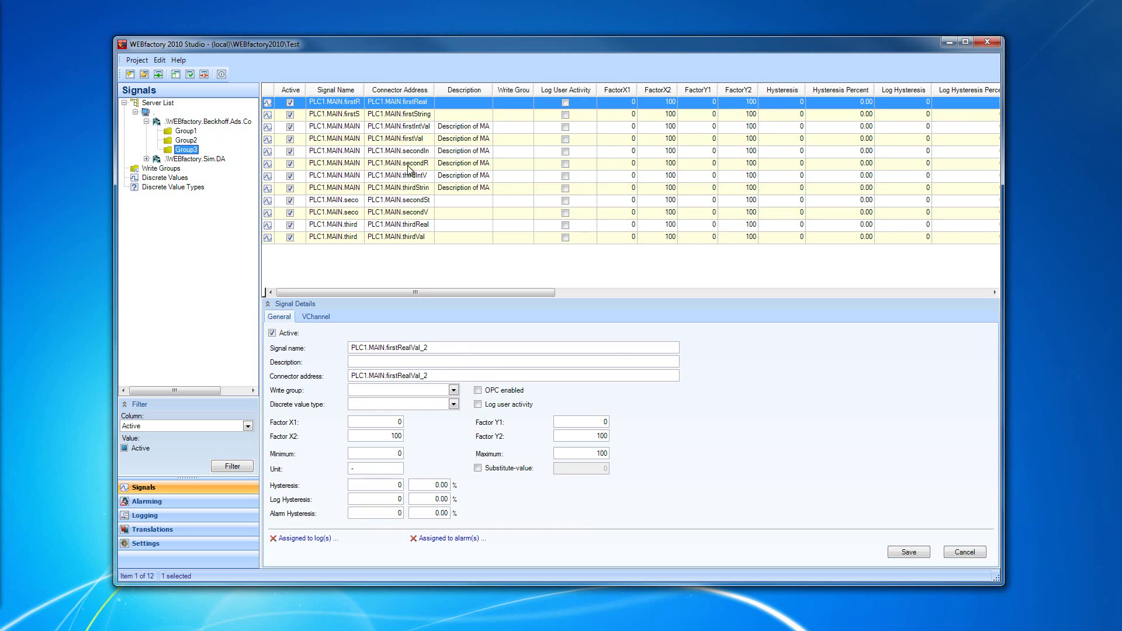